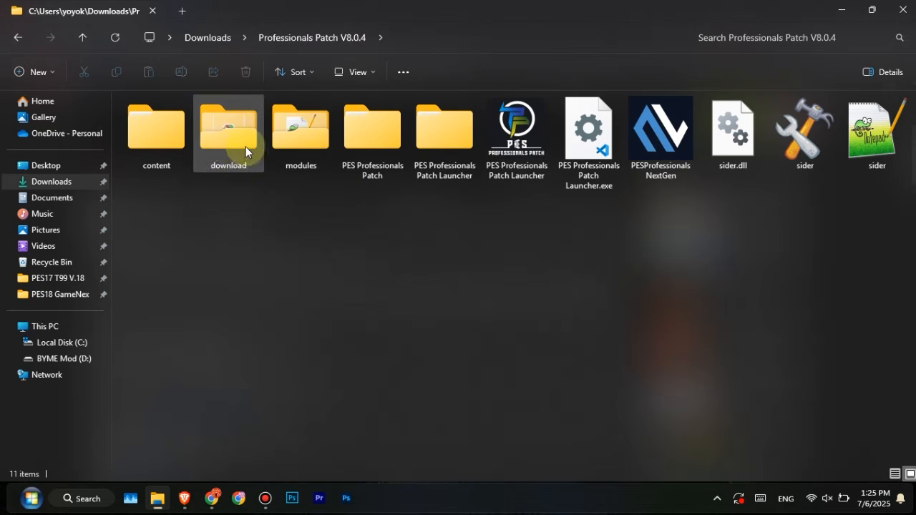
- Look into the common\menu\general folder of PES Professionals Patch and return to the Professionals Patch V8.0.4 folder
double_click(392, 140)
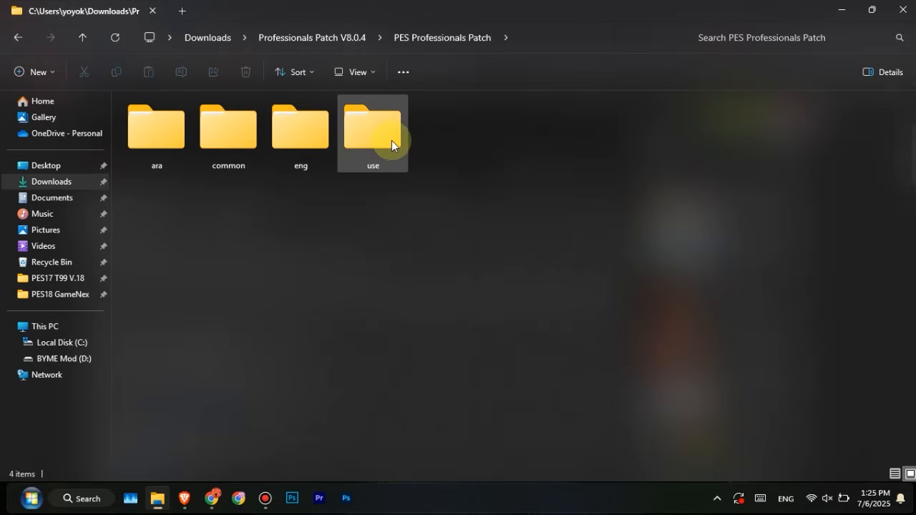
double_click(242, 136)
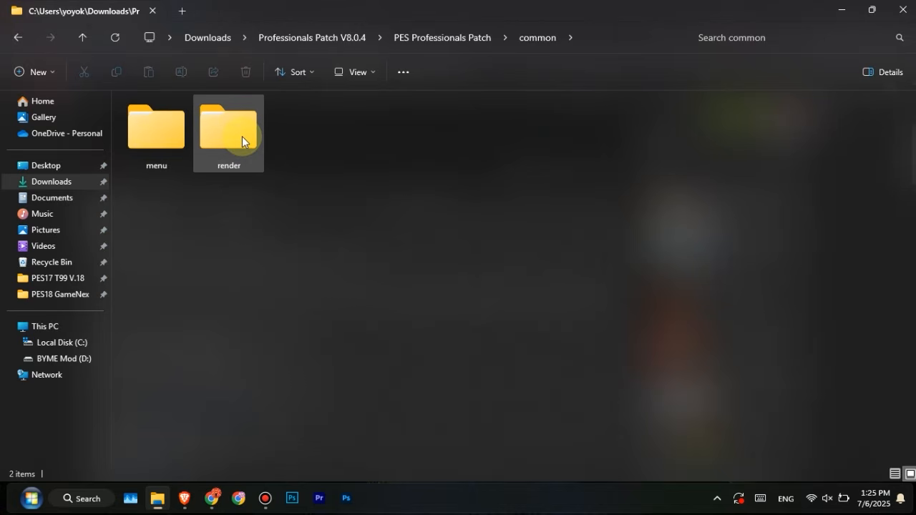
double_click(172, 138)
double_click(172, 138)
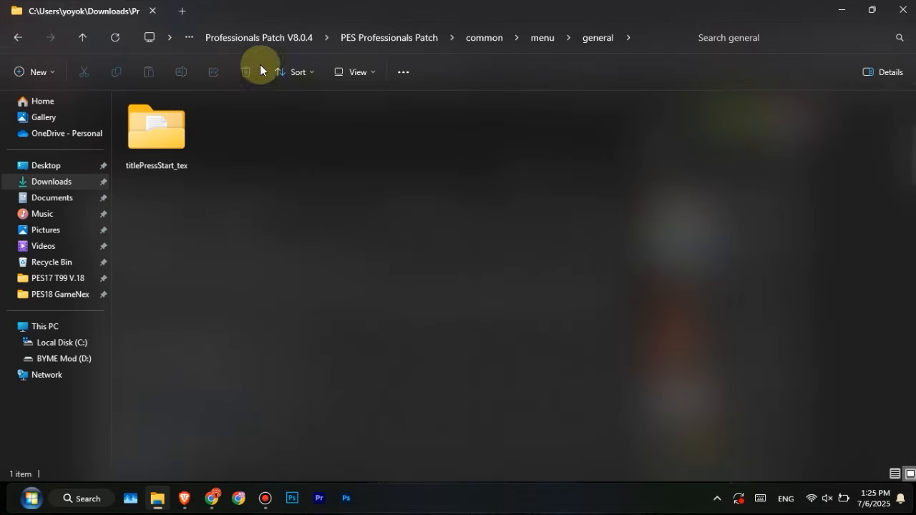
click(293, 36)
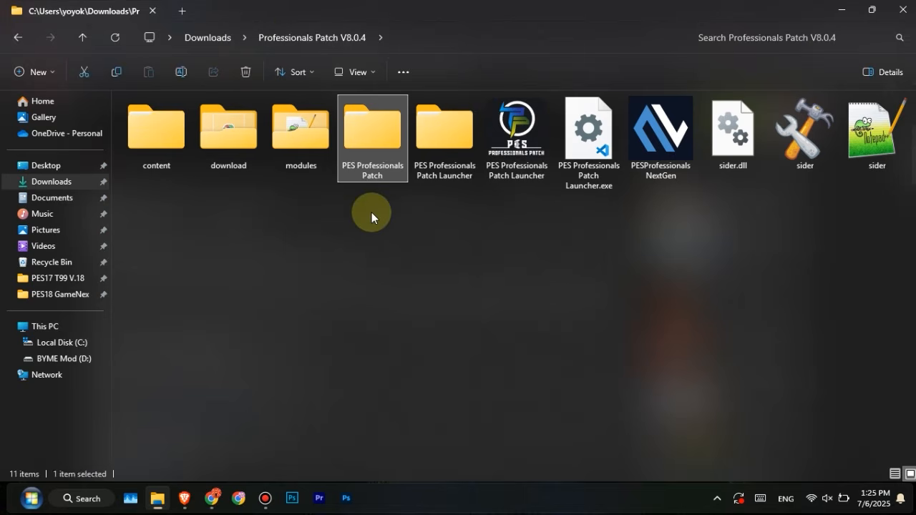
- Examine the FIFA Club World Cup 25 custom cup files down to the emblemLc images, then return to the Professionals Patch V8.0.4 folder
double_click(423, 164)
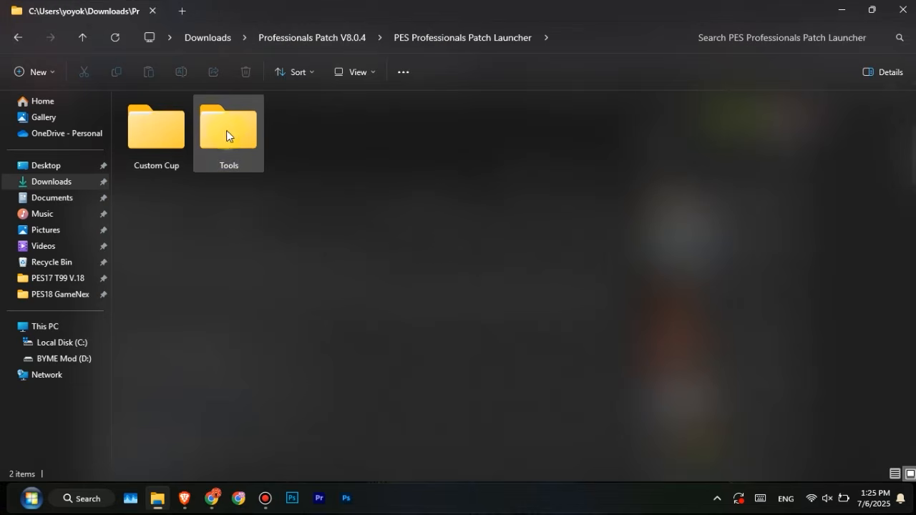
double_click(165, 139)
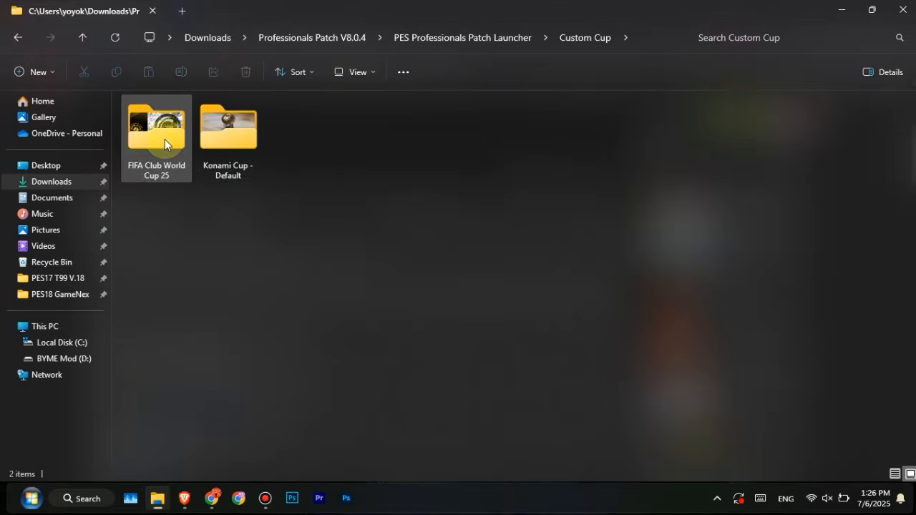
double_click(166, 140)
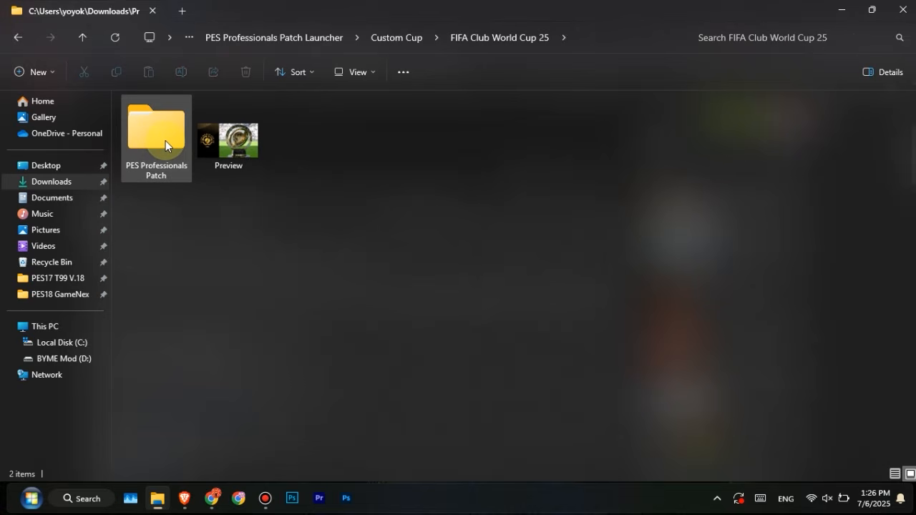
double_click(165, 141)
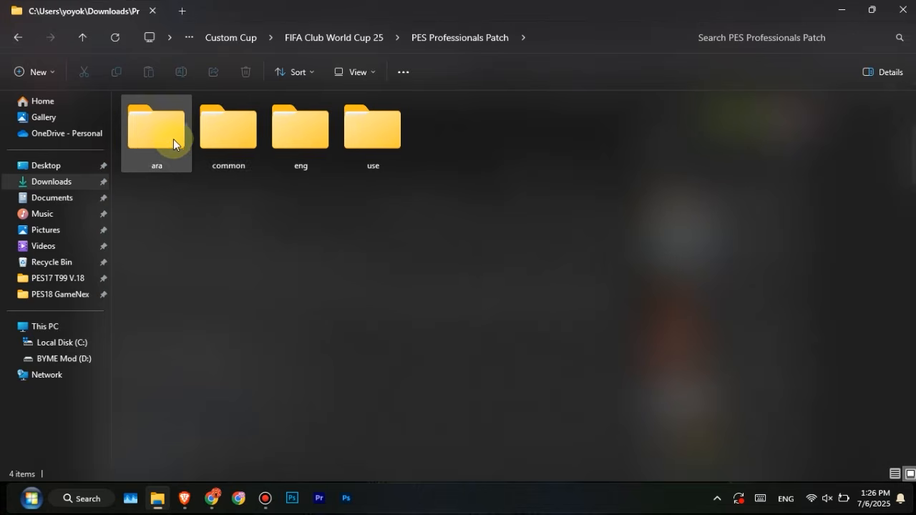
double_click(210, 139)
double_click(167, 137)
double_click(168, 137)
double_click(168, 138)
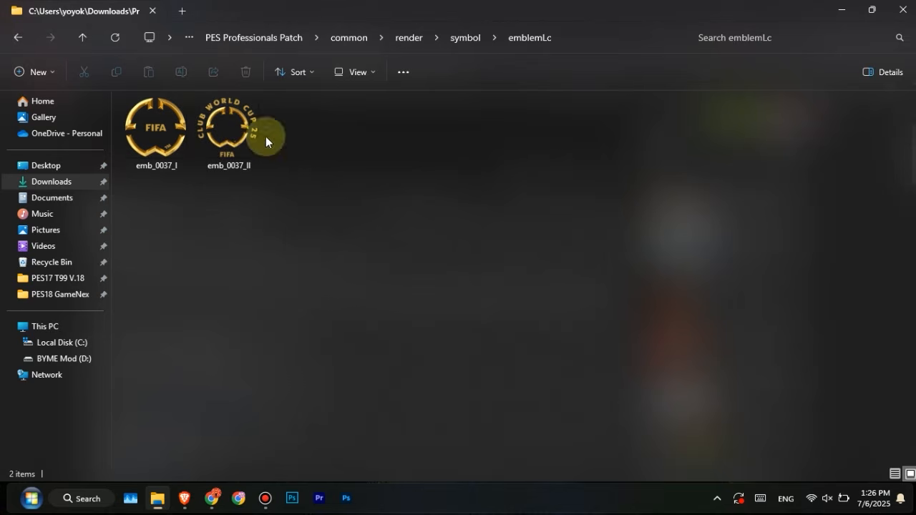
click(350, 38)
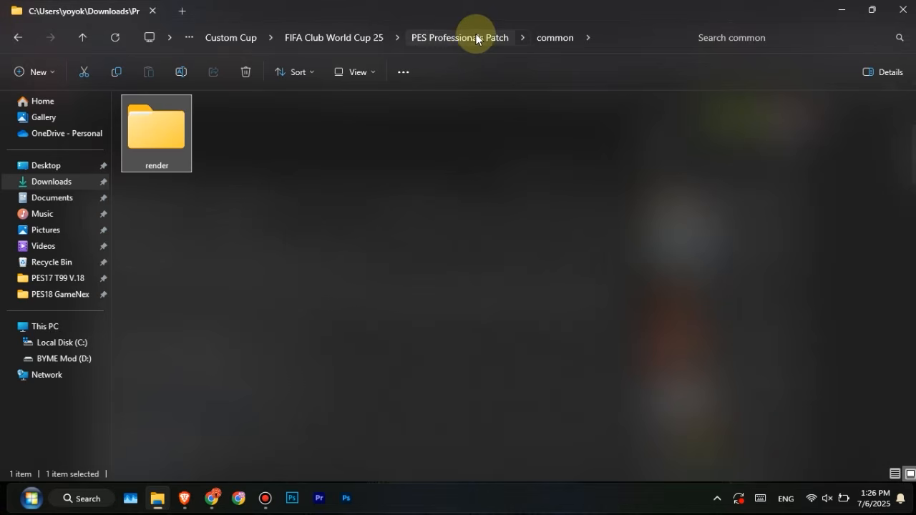
click(241, 33)
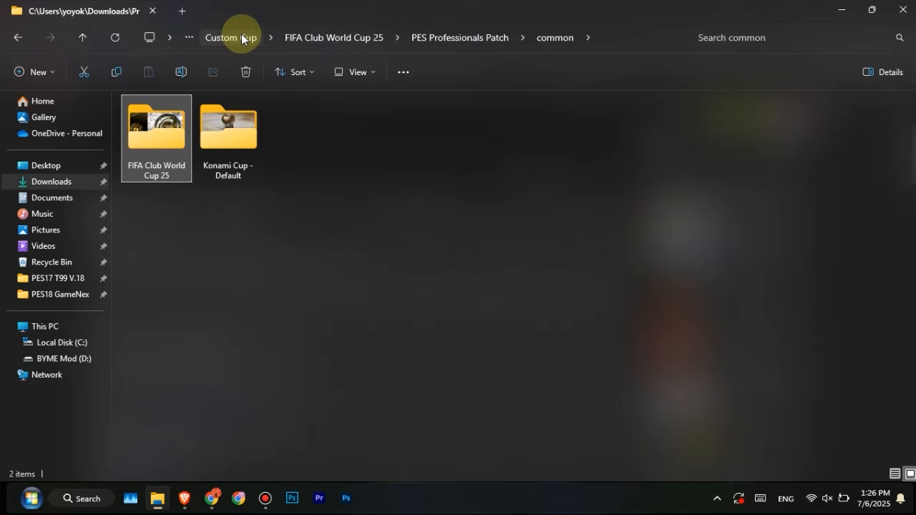
click(333, 35)
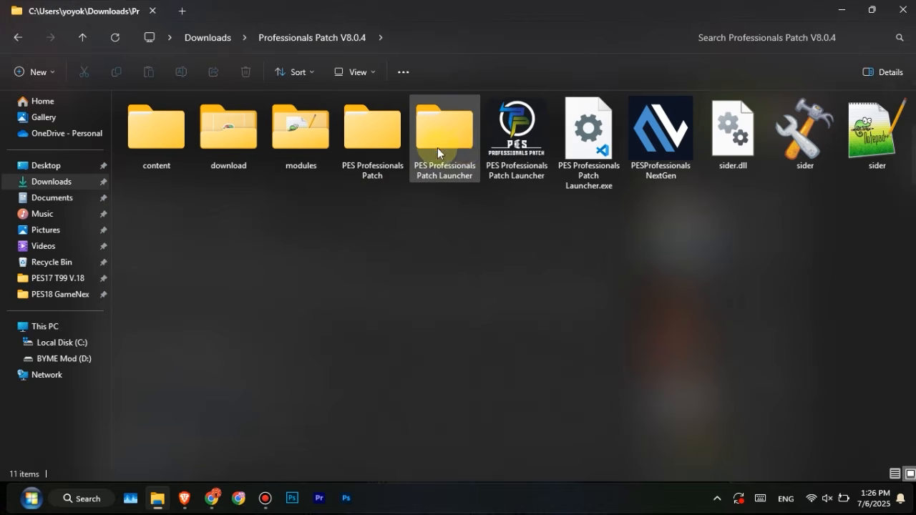
- Copy the common folder from the launcher's Custom Cup\FIFA Club World Cup 25\PES Professionals Patch folder
double_click(440, 126)
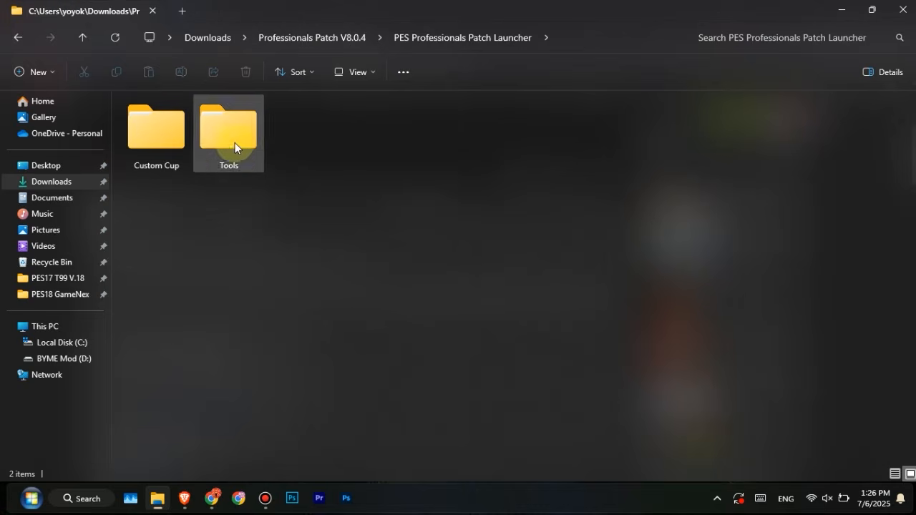
double_click(166, 145)
double_click(166, 146)
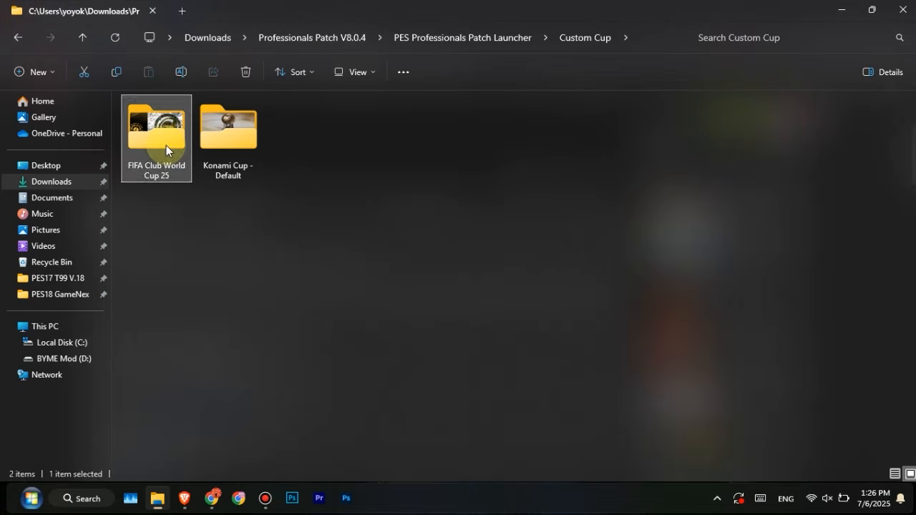
double_click(166, 146)
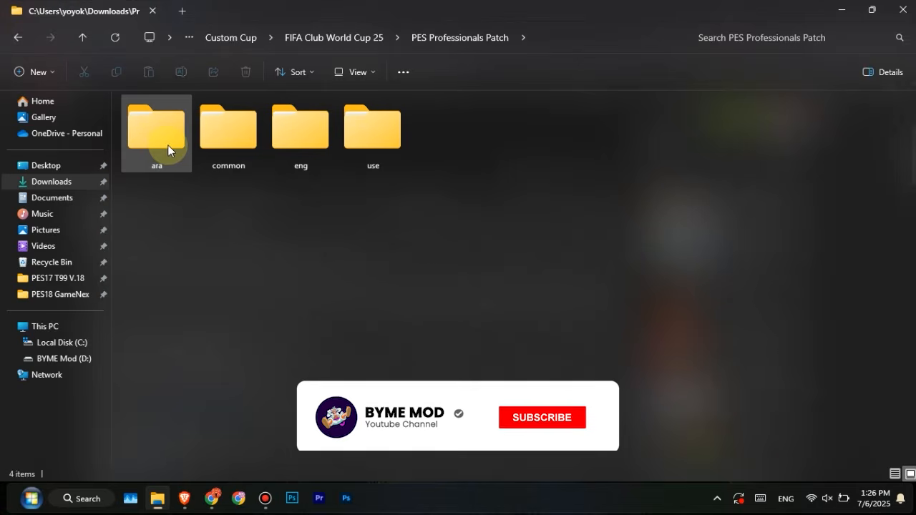
click(237, 145)
click(125, 80)
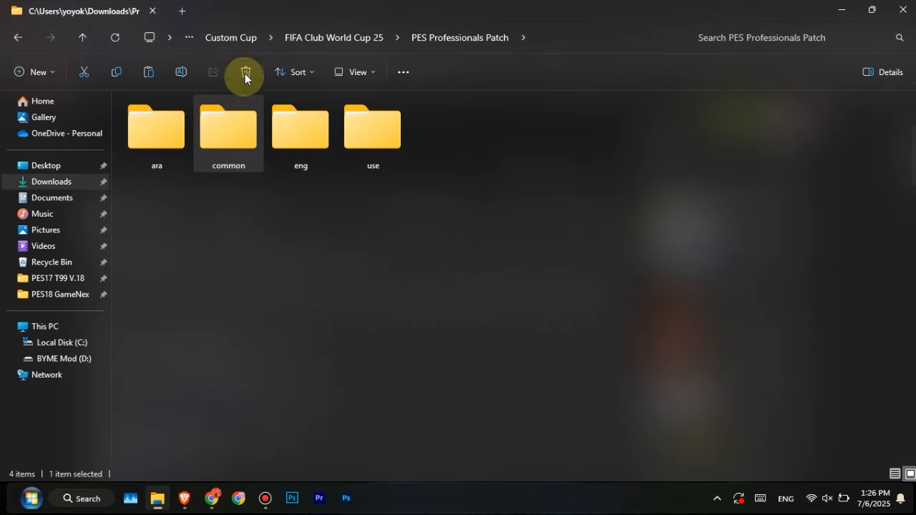
- Paste the copied common folder into content\SiderX_Switcher\Club_Competetions\FIFA Club World Cup 2025 of Professionals Patch V8.0.4
click(85, 34)
click(84, 35)
click(86, 35)
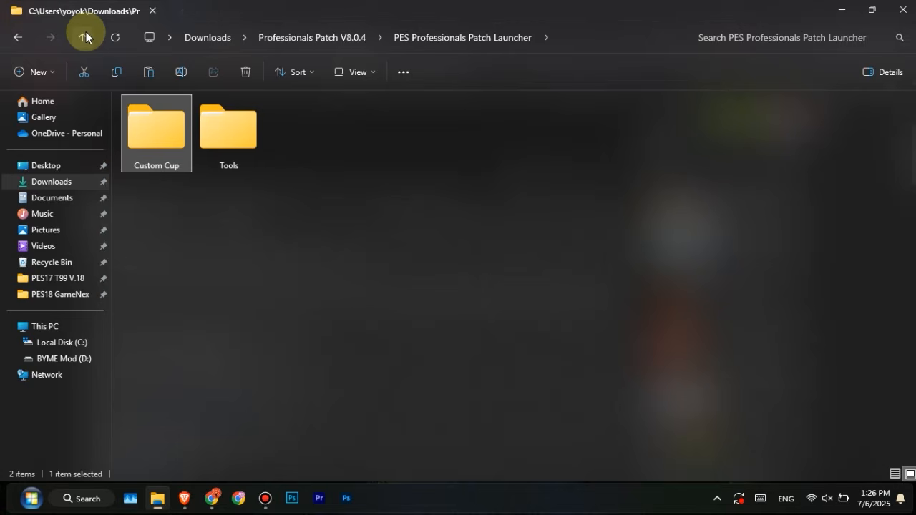
click(85, 32)
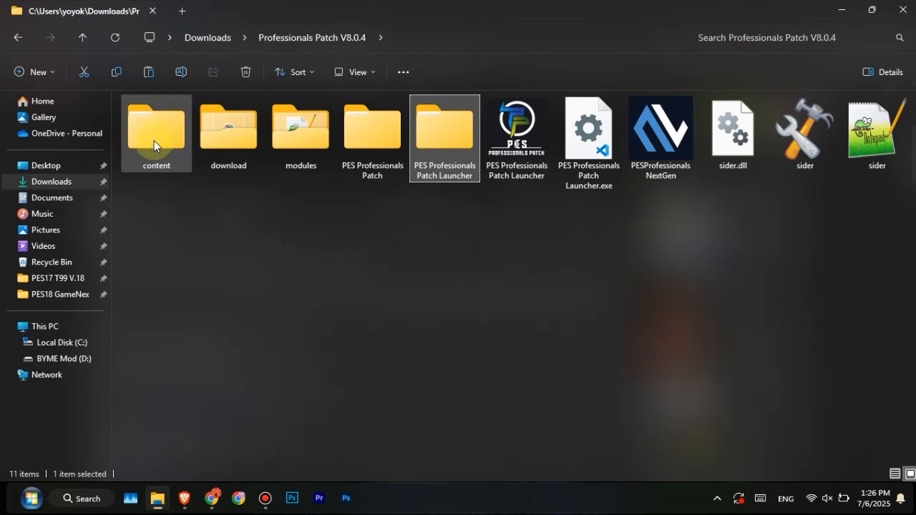
double_click(153, 140)
double_click(238, 138)
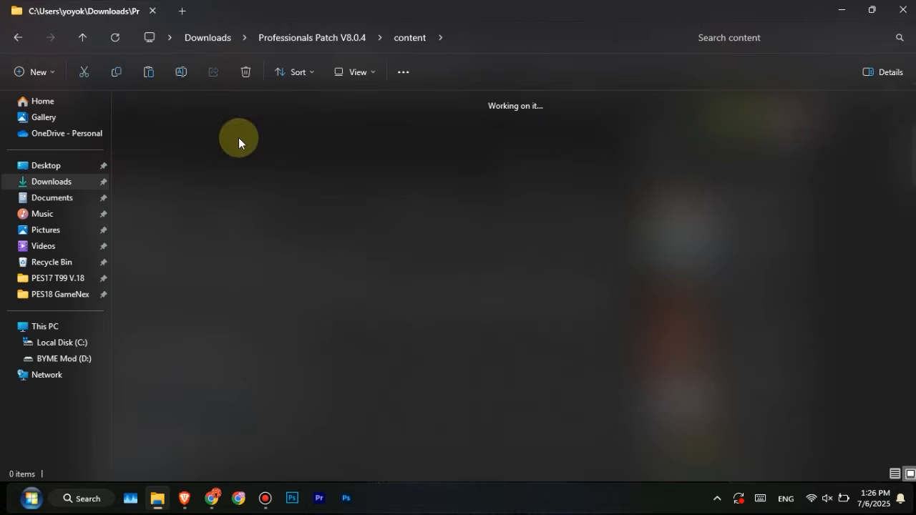
click(162, 137)
double_click(162, 138)
click(163, 137)
double_click(163, 137)
click(153, 80)
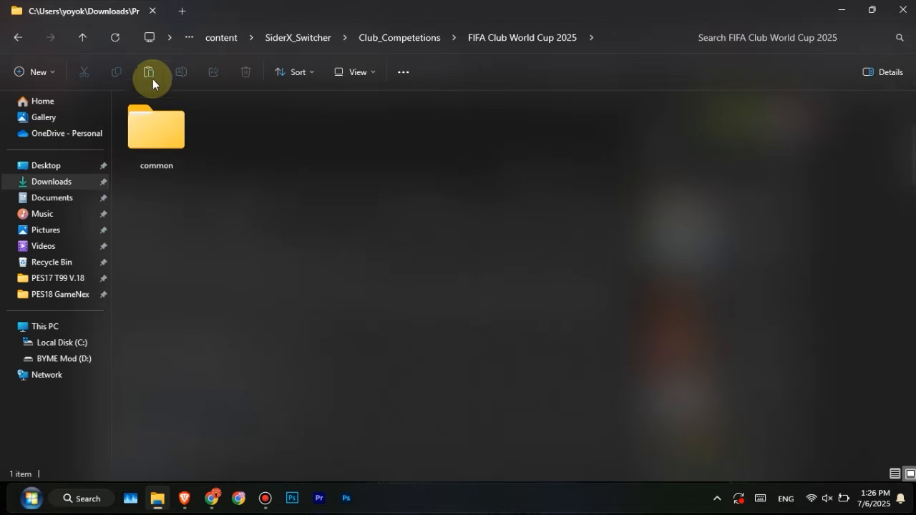
click(248, 142)
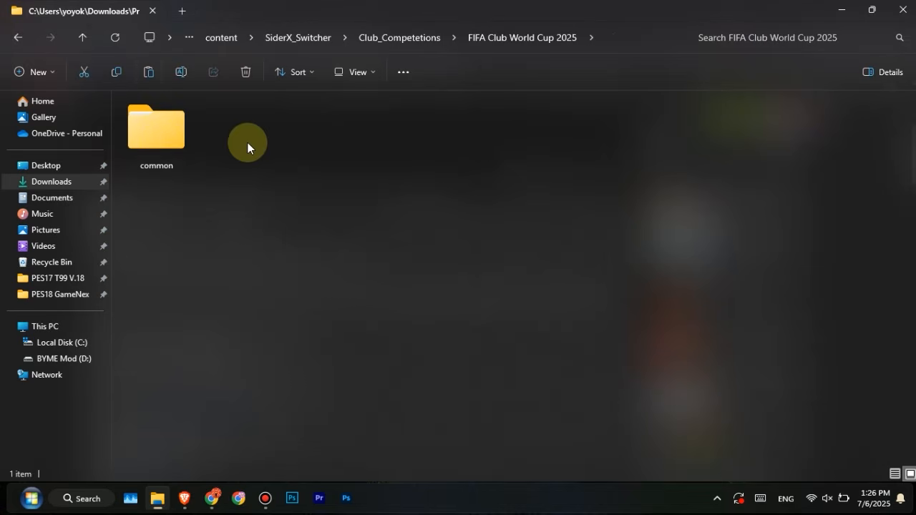
- Copy the FIFA Club World Cup 2025 folder into content\SiderX_Switcher\Club Competetions of PES17 T99 V.18 and refresh the file list
click(405, 37)
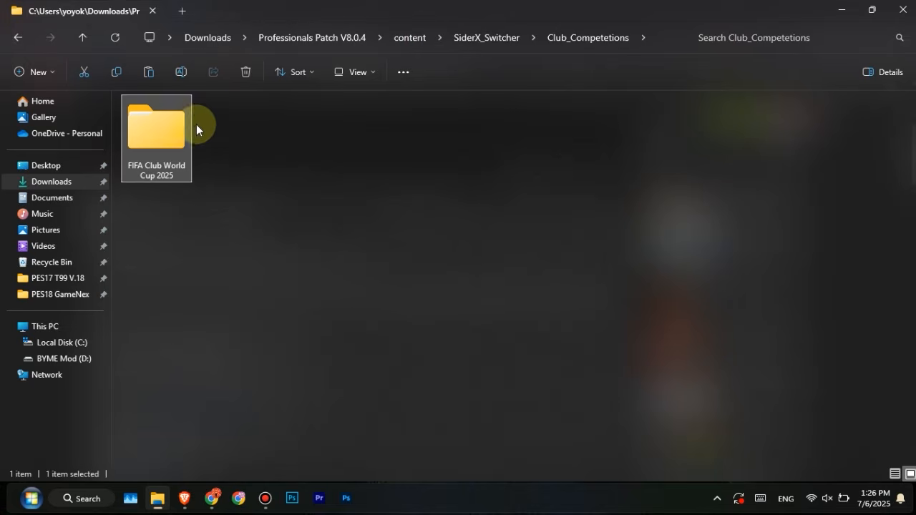
click(117, 71)
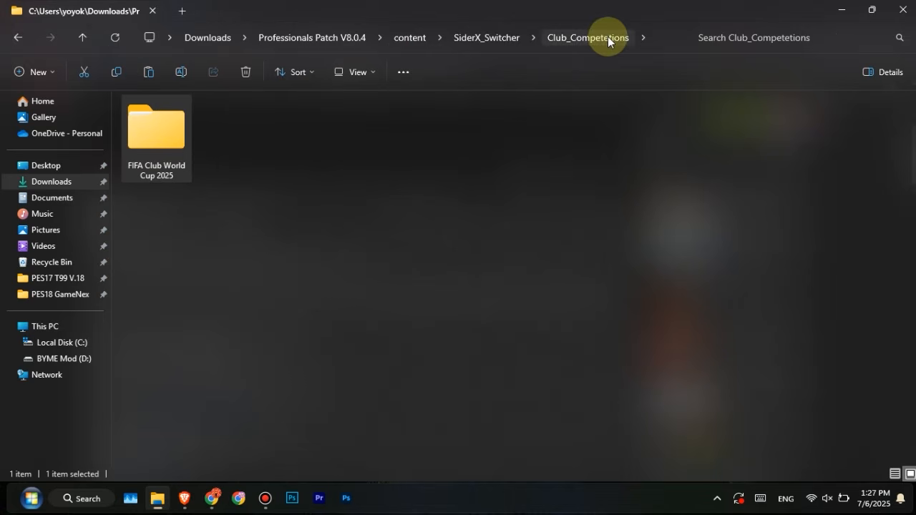
click(79, 279)
double_click(176, 116)
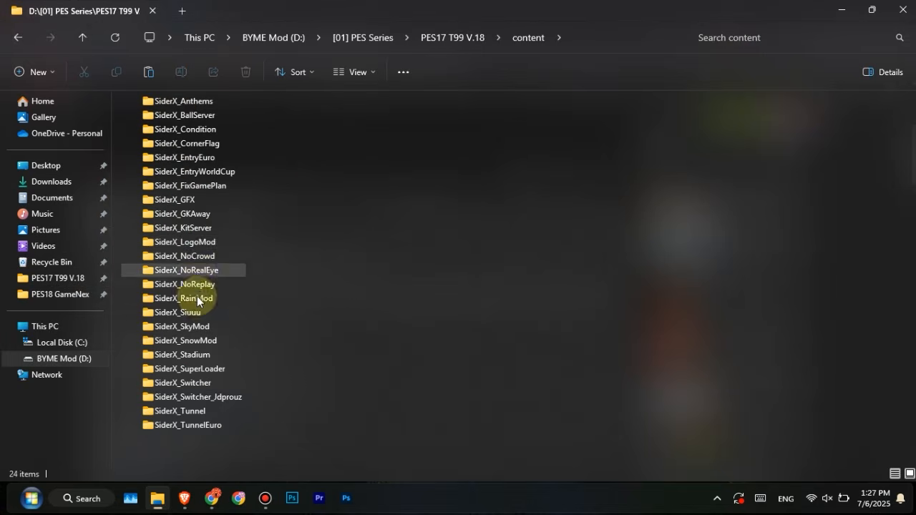
double_click(200, 383)
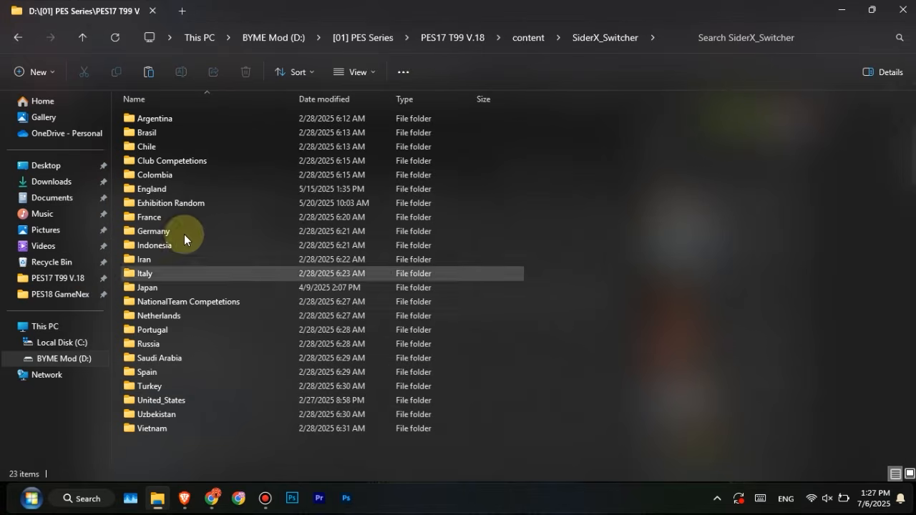
double_click(179, 163)
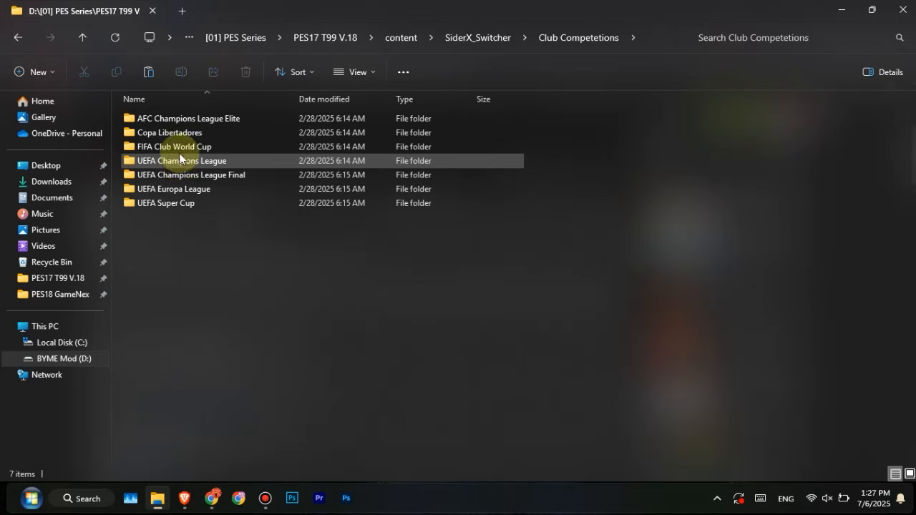
click(148, 73)
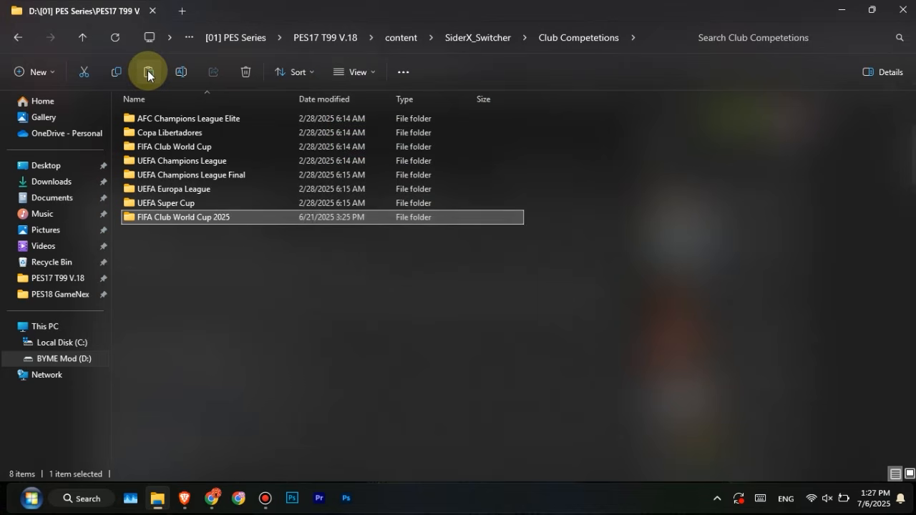
click(181, 278)
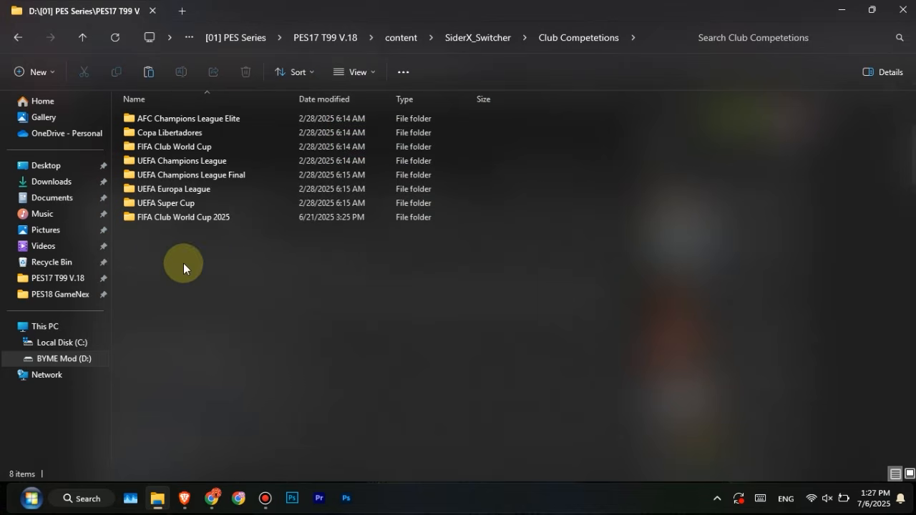
click(115, 39)
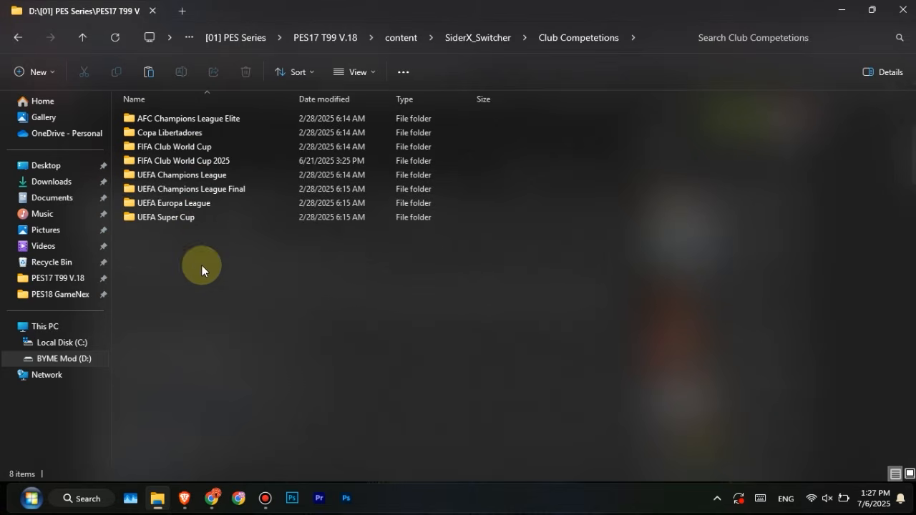
- Open Script_Switcher from the Professionals Patch V8.0.4 modules folder and select the FIFA Club World Cup 2025 data statement on line 109
click(63, 188)
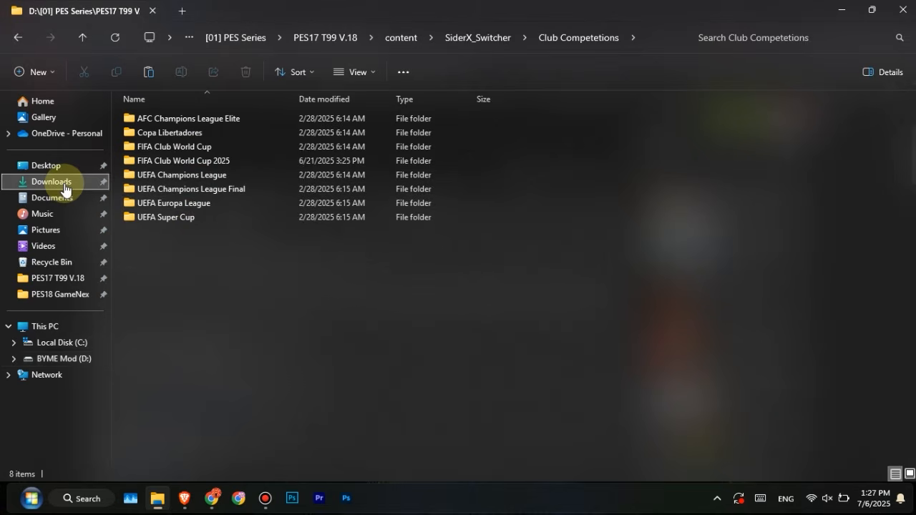
click(220, 159)
double_click(220, 158)
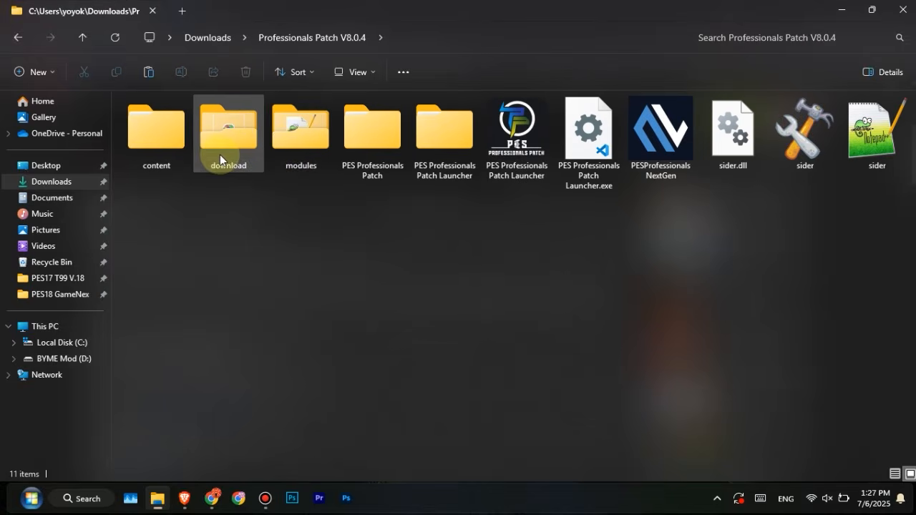
double_click(303, 142)
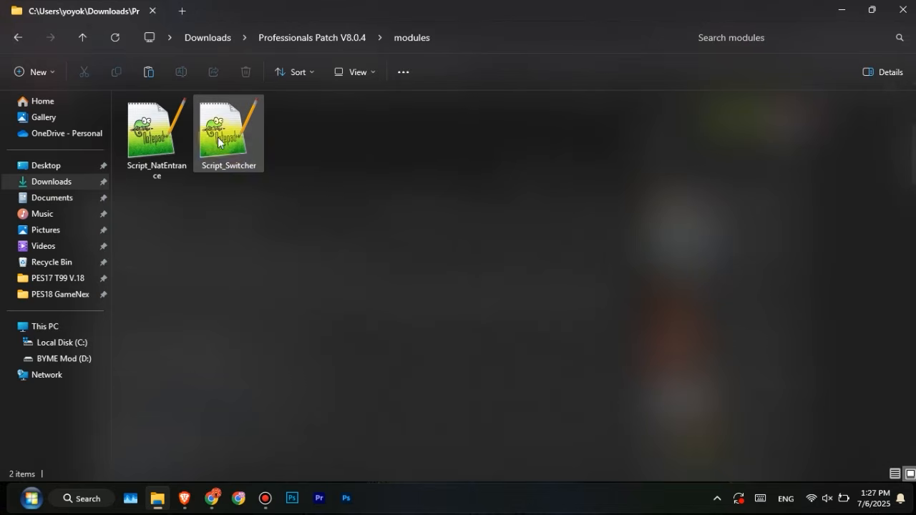
double_click(234, 145)
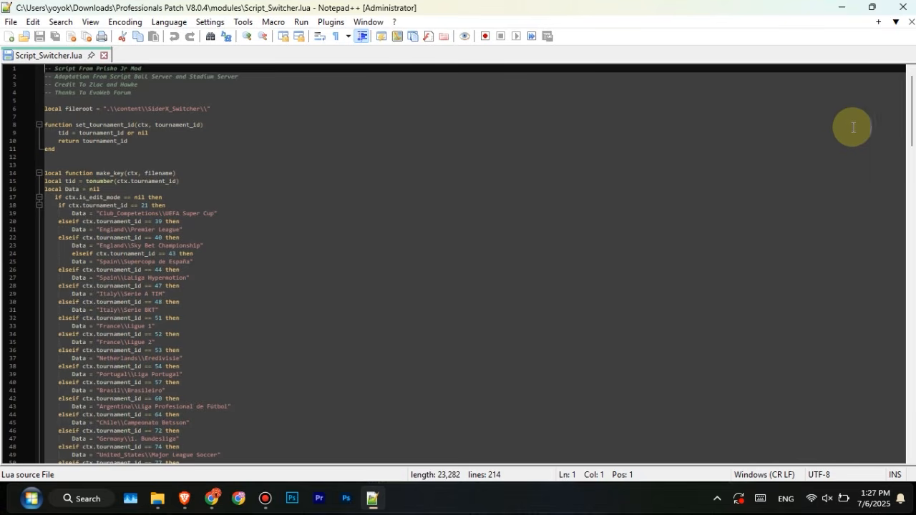
drag(912, 123, 907, 237)
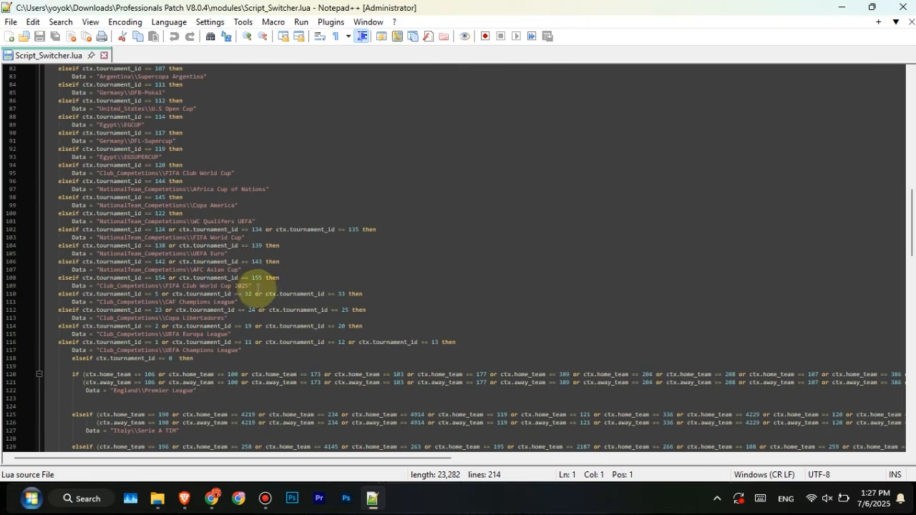
drag(256, 287, 71, 287)
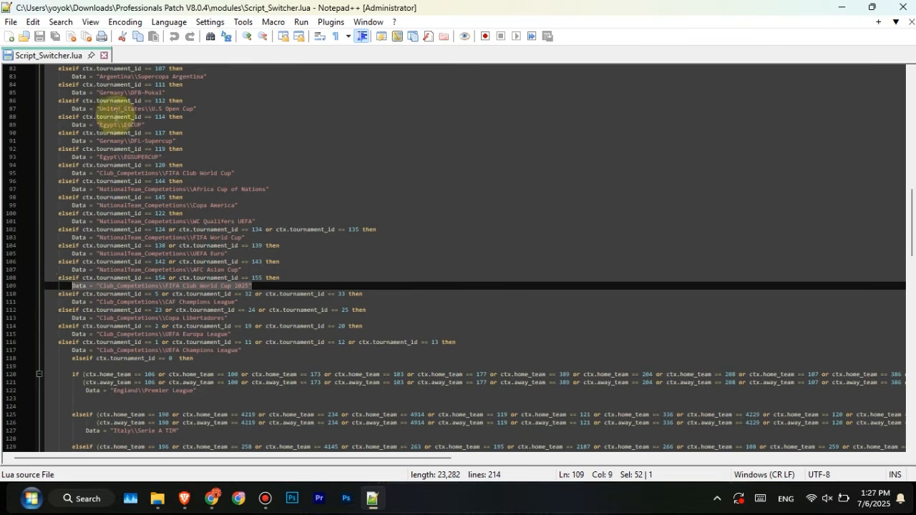
- Close the script and its editor, and copy Script_Switcher from the modules folder of Professionals Patch V8.0.4
click(104, 56)
click(911, 7)
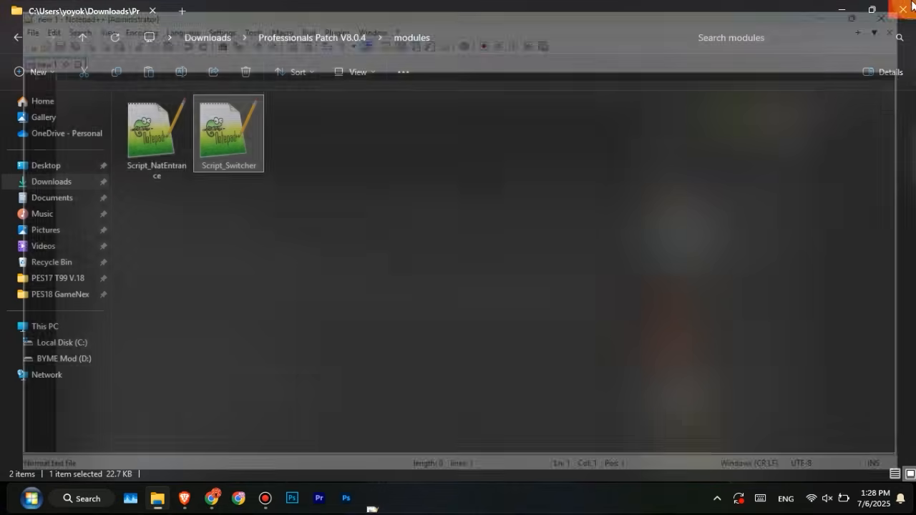
click(236, 123)
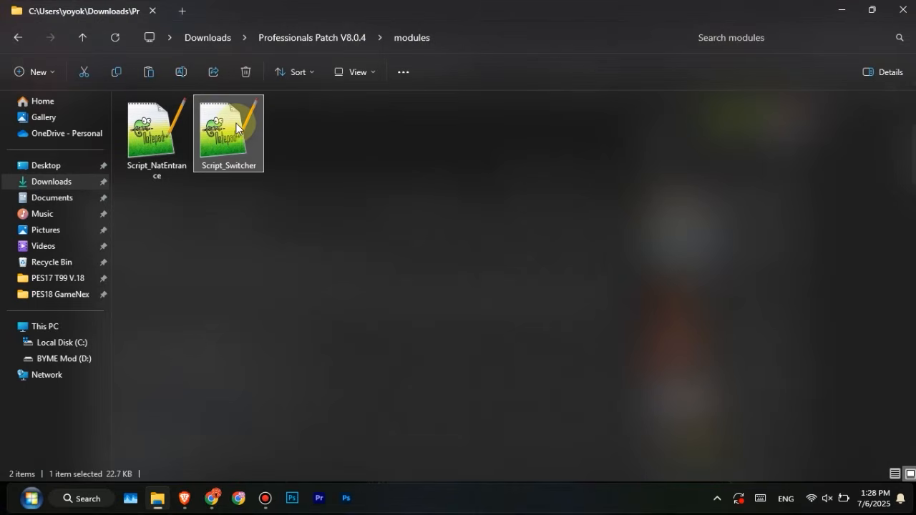
click(113, 73)
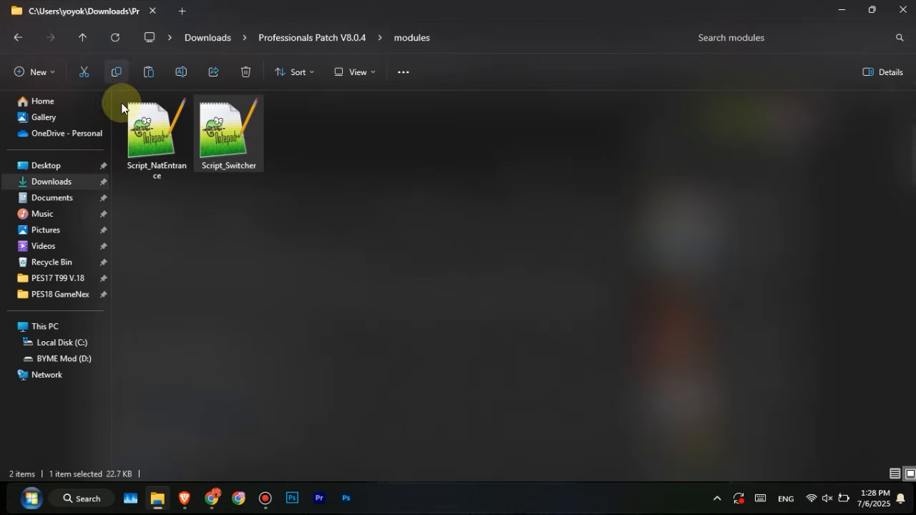
- In the PES17 T99 V.18 modules folder, rename Script_Switcher to Script_Switcher_backup and paste the copied Script_Switcher
click(82, 280)
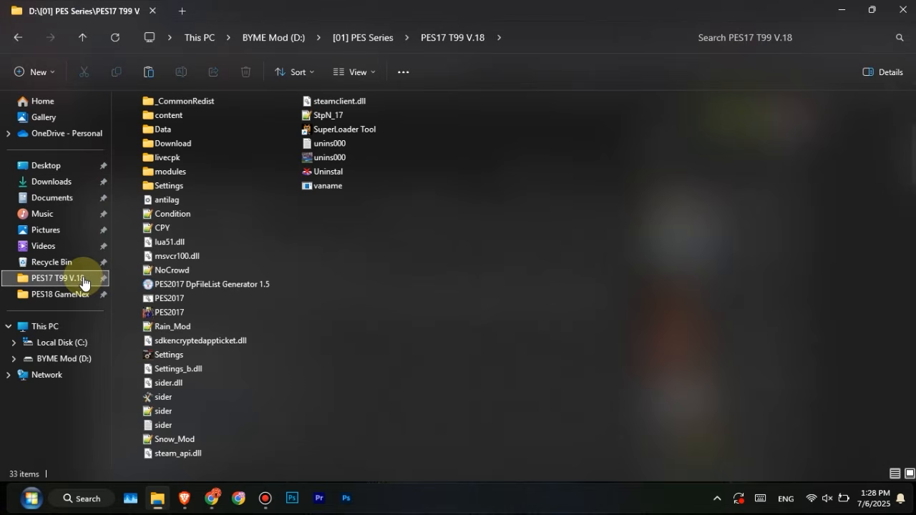
double_click(175, 172)
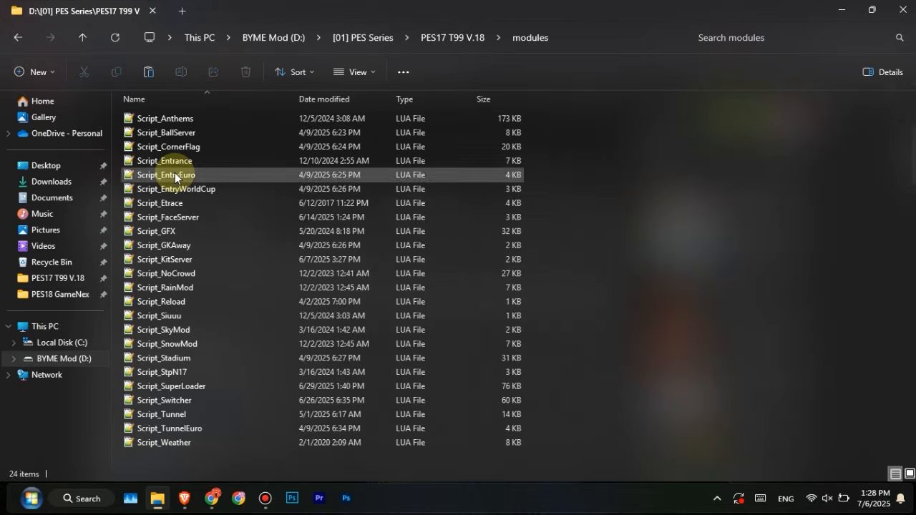
click(181, 401)
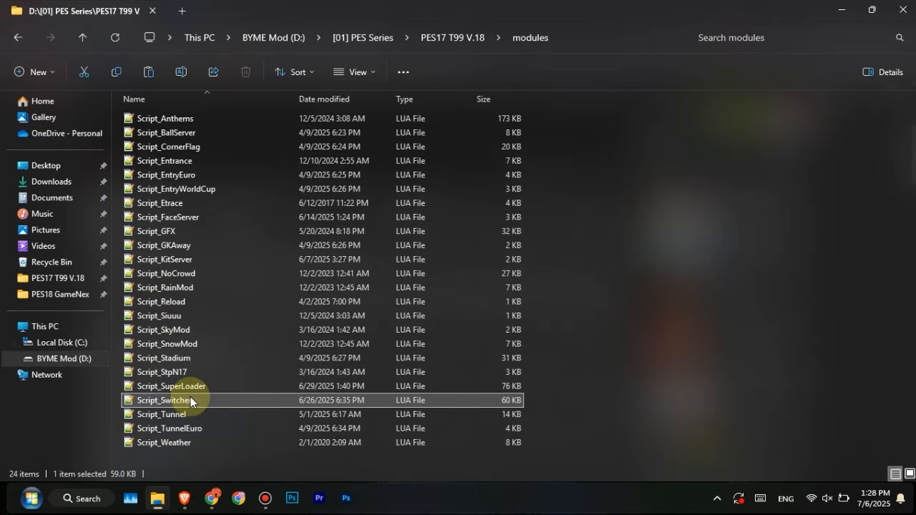
click(180, 73)
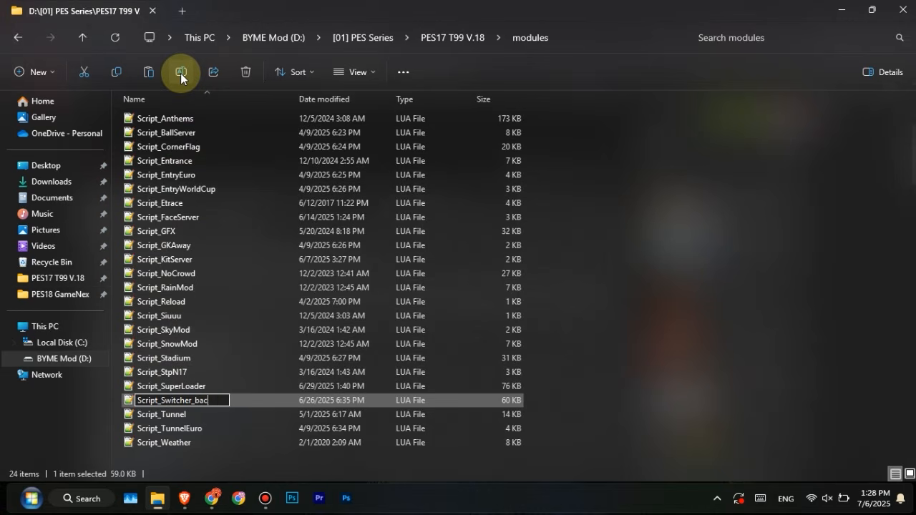
click(712, 220)
click(152, 71)
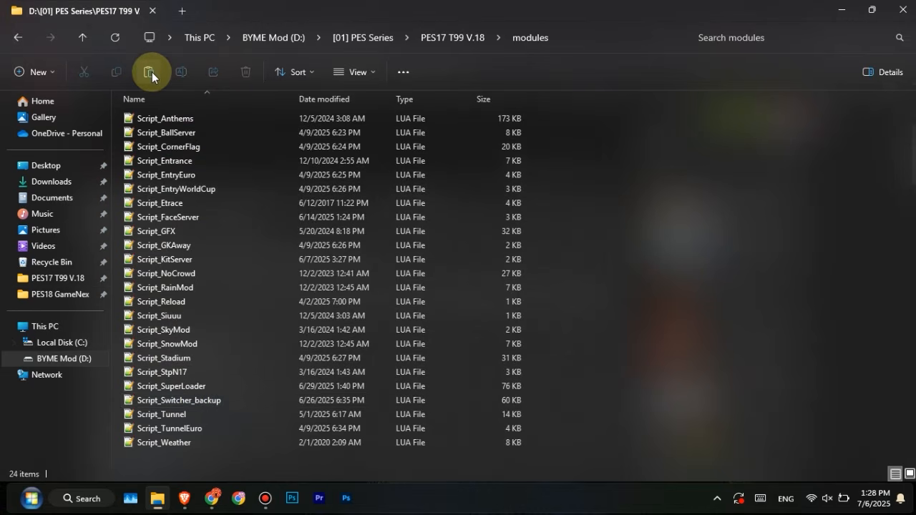
click(670, 326)
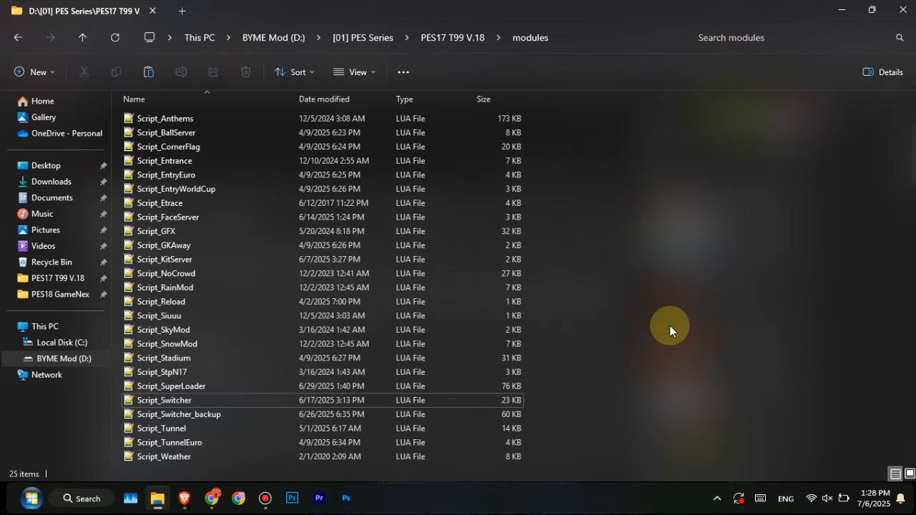
- Rename the Club Competetions folder in content\SiderX_Switcher of PES17 T99 V.18 to Club_Competetions and open it
click(449, 39)
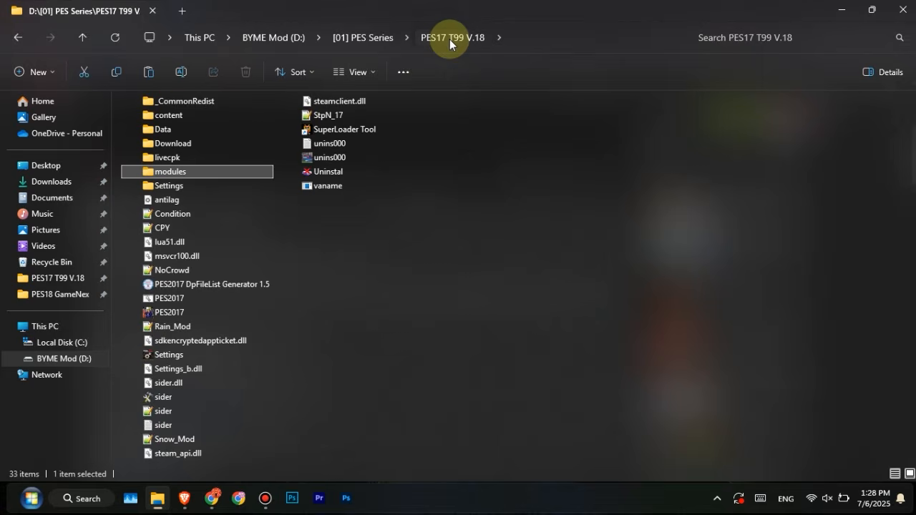
double_click(178, 113)
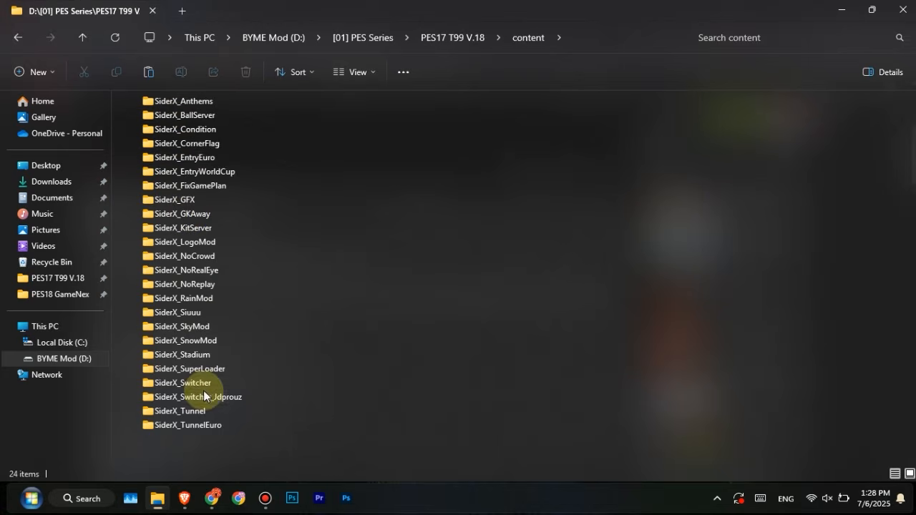
double_click(194, 383)
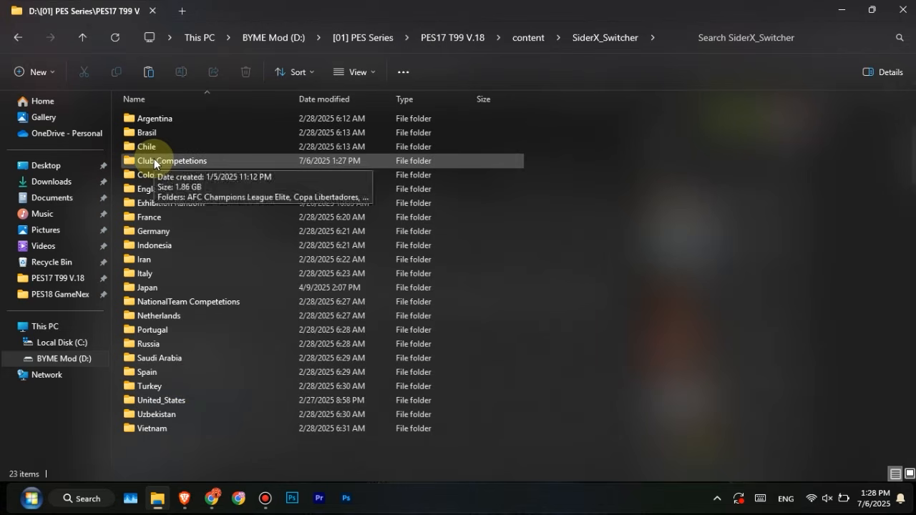
click(154, 159)
click(185, 70)
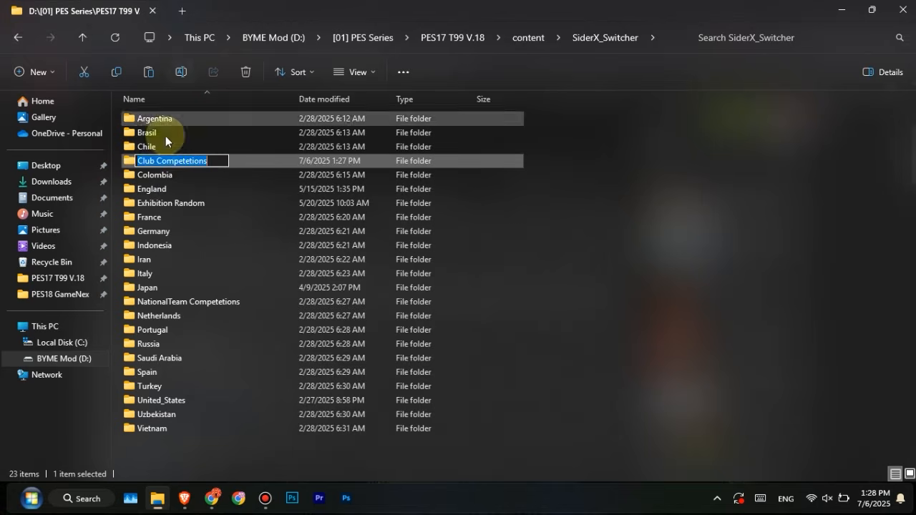
click(159, 160)
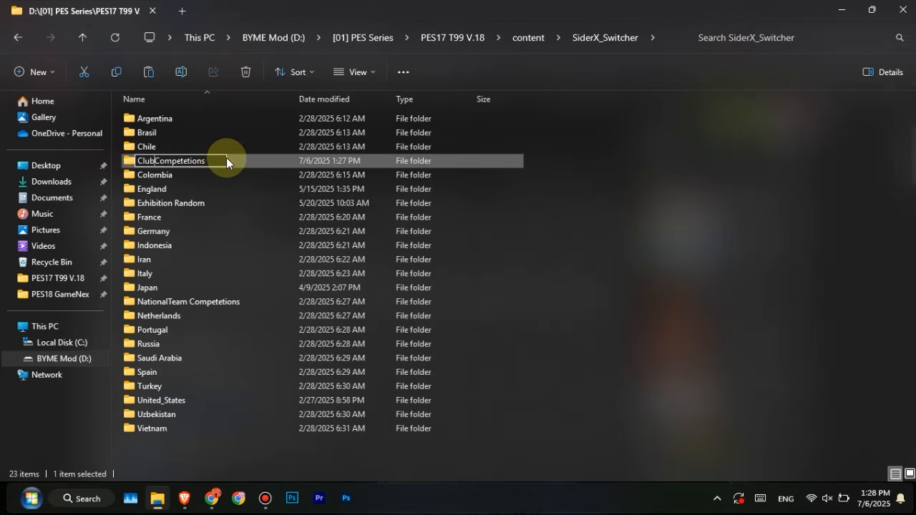
key(Delete)
text(_)
click(581, 236)
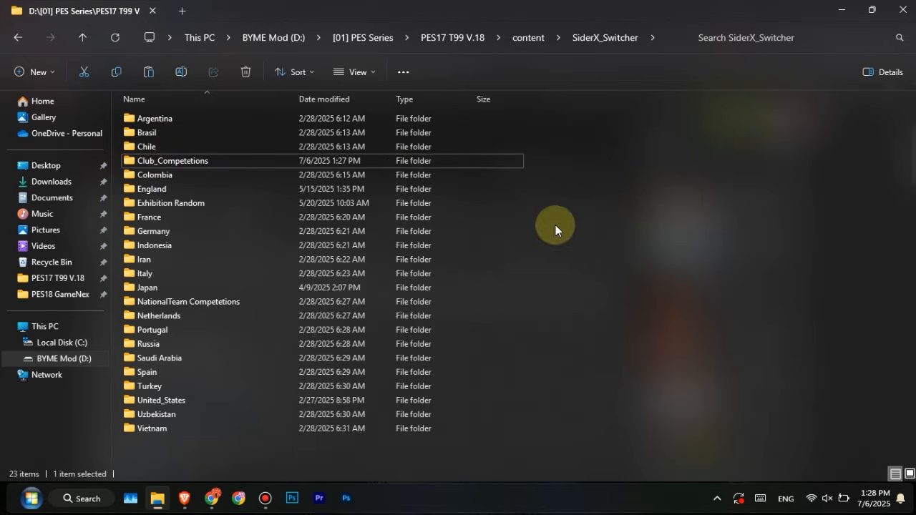
double_click(214, 159)
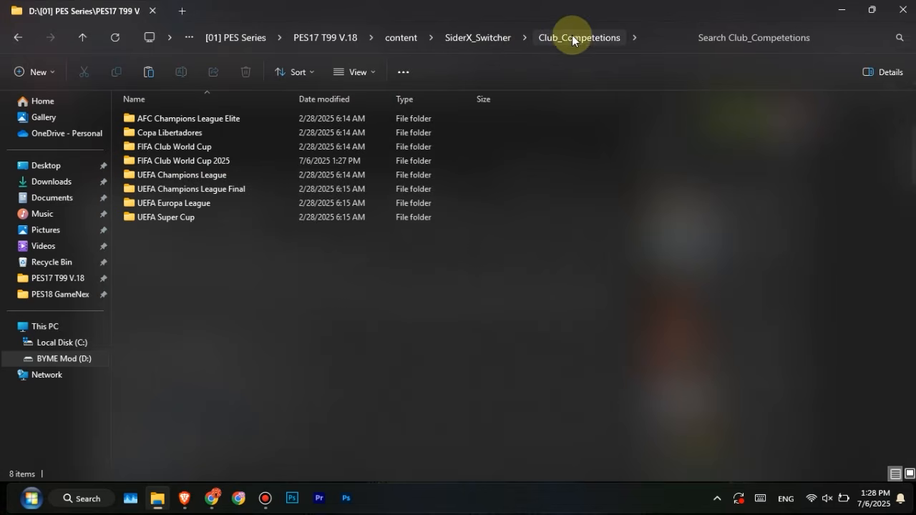
- Open Script_Switcher from the PES17 T99 V.18 modules folder and review the FIFA Club World Cup 2025 data path on line 109
click(406, 32)
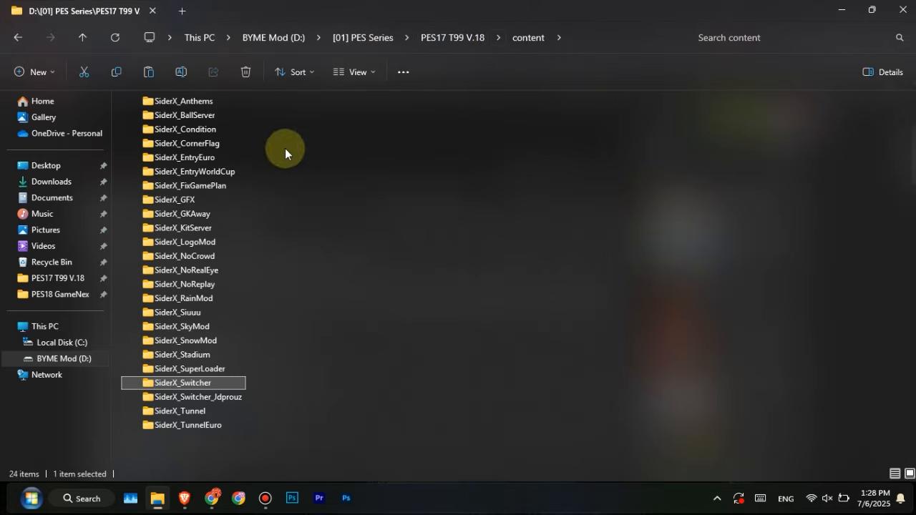
click(456, 42)
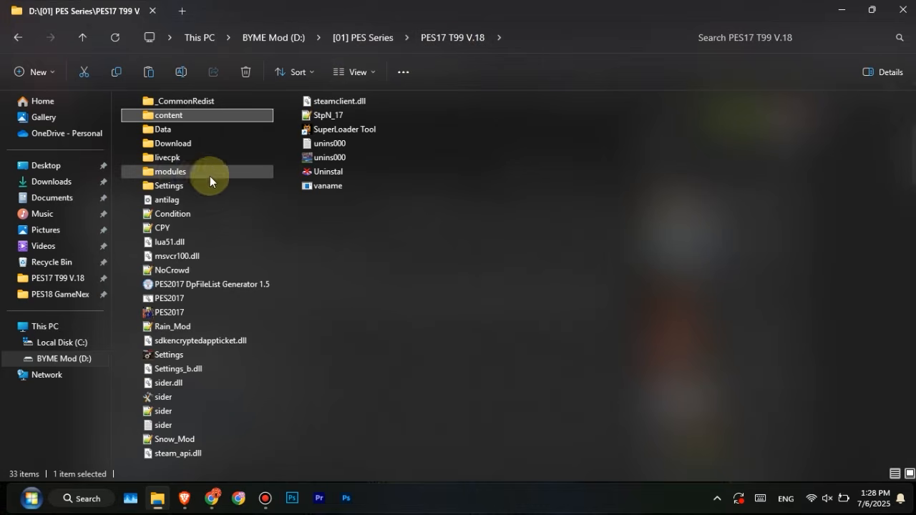
double_click(175, 173)
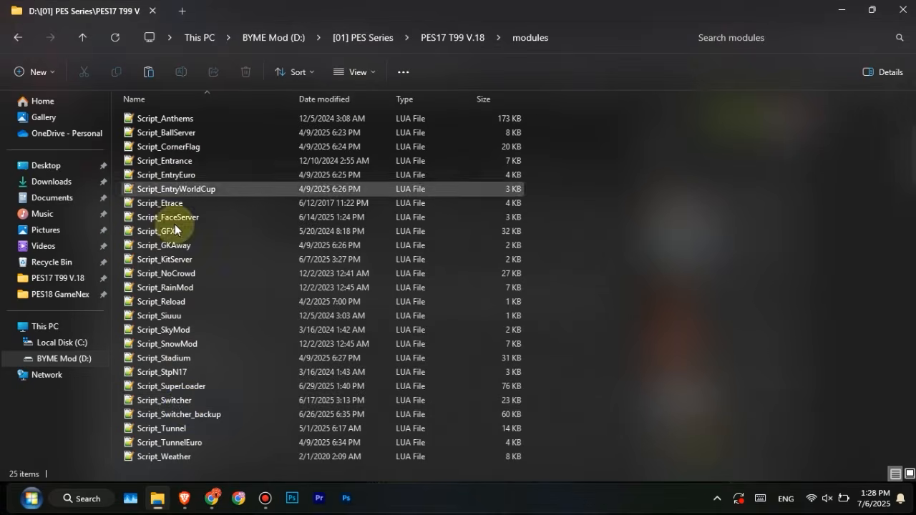
double_click(185, 405)
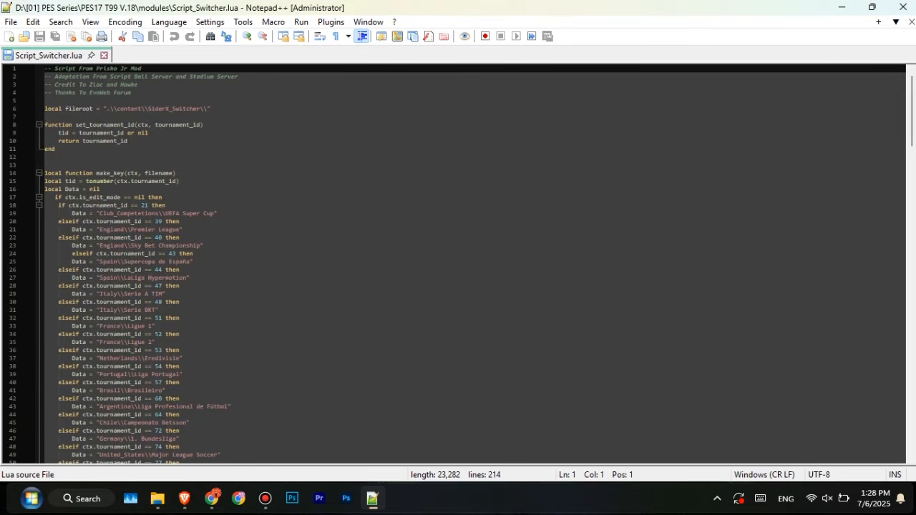
drag(909, 122, 913, 222)
drag(912, 229, 913, 235)
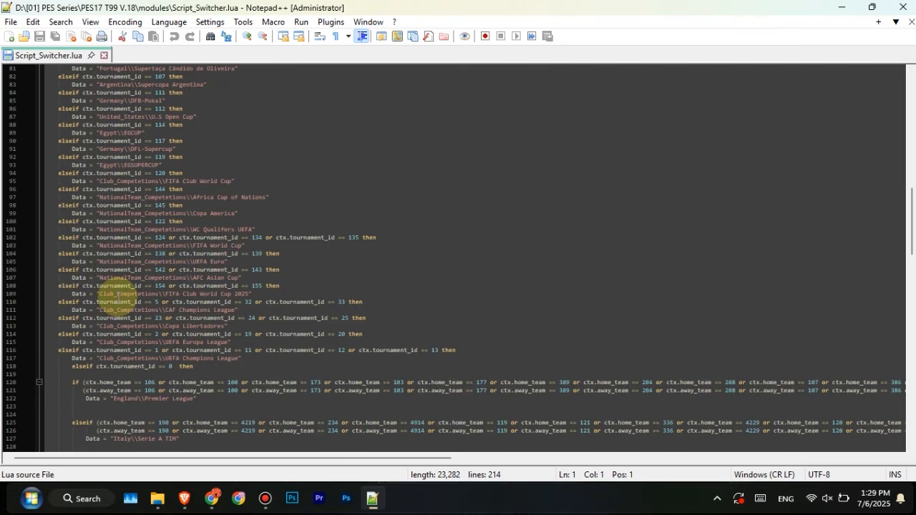
- Compare the folder names in content\SiderX_Switcher of PES17 T99 V.18 with the script's paths, and close the script and its editor
mouse_move(158, 509)
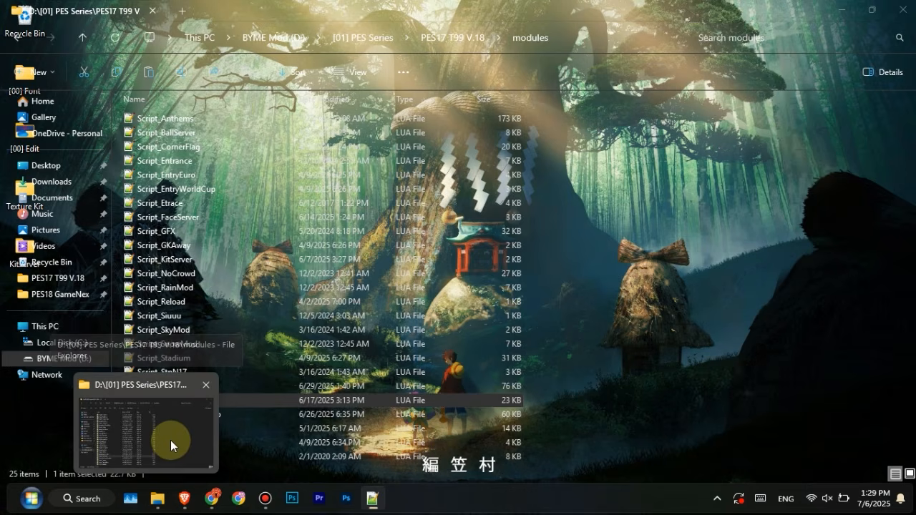
click(170, 440)
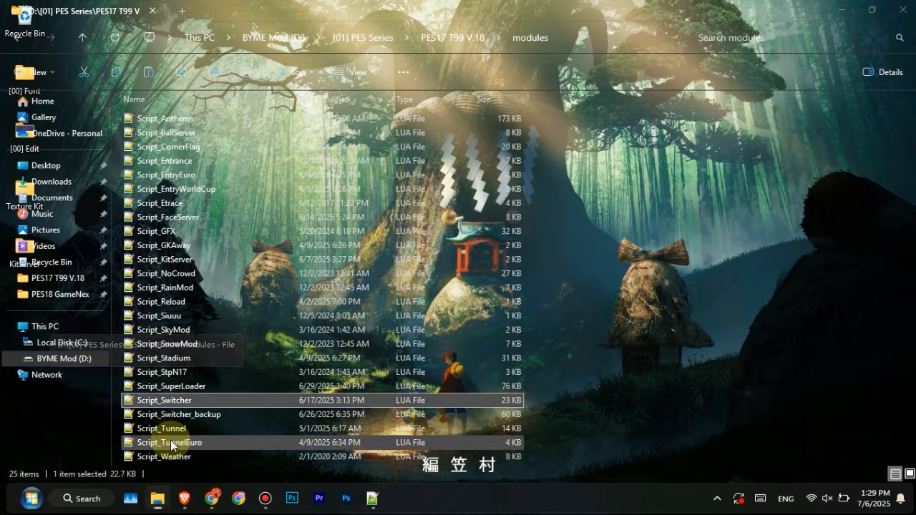
click(460, 39)
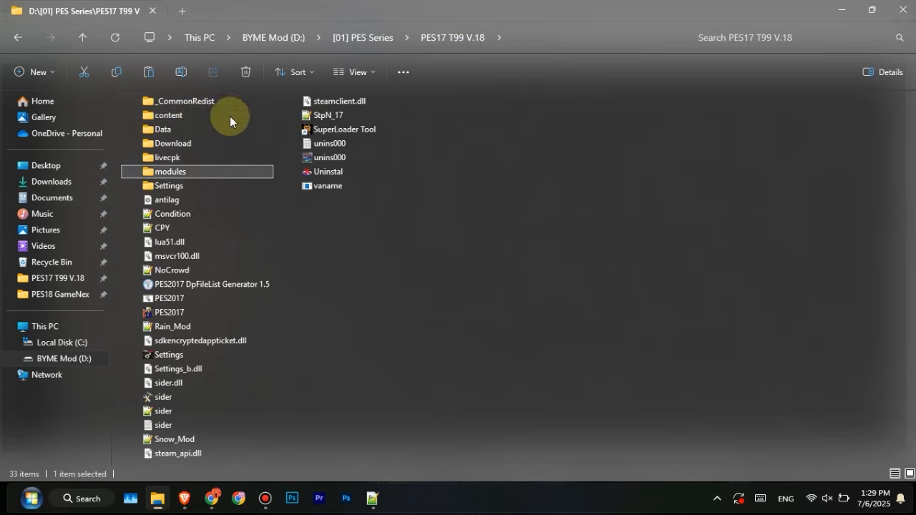
double_click(190, 117)
double_click(205, 382)
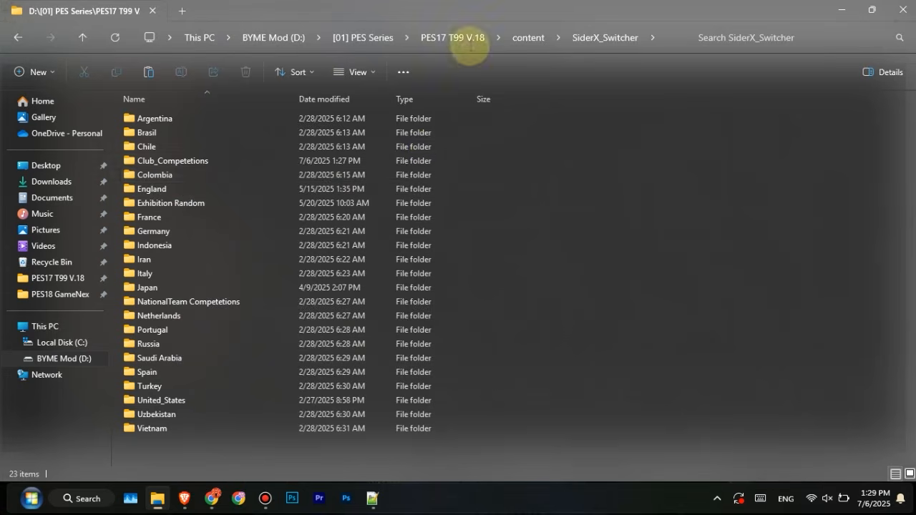
click(461, 38)
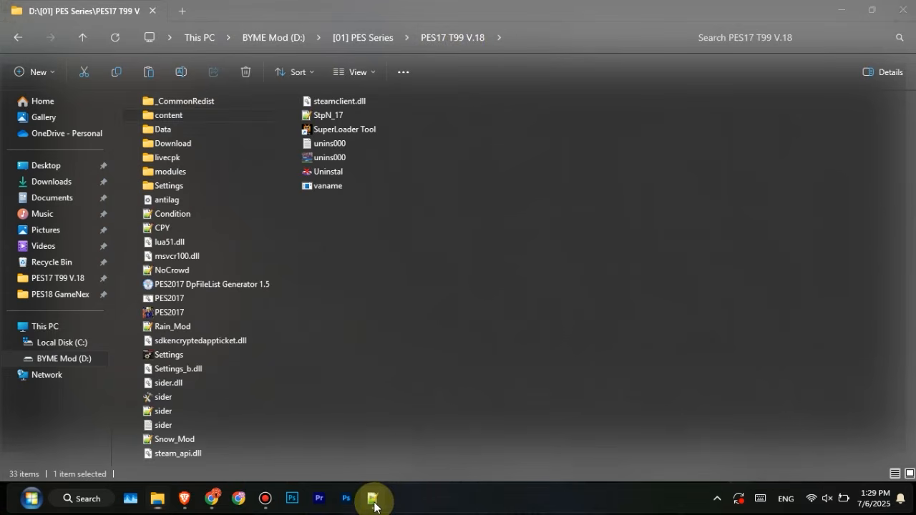
click(373, 499)
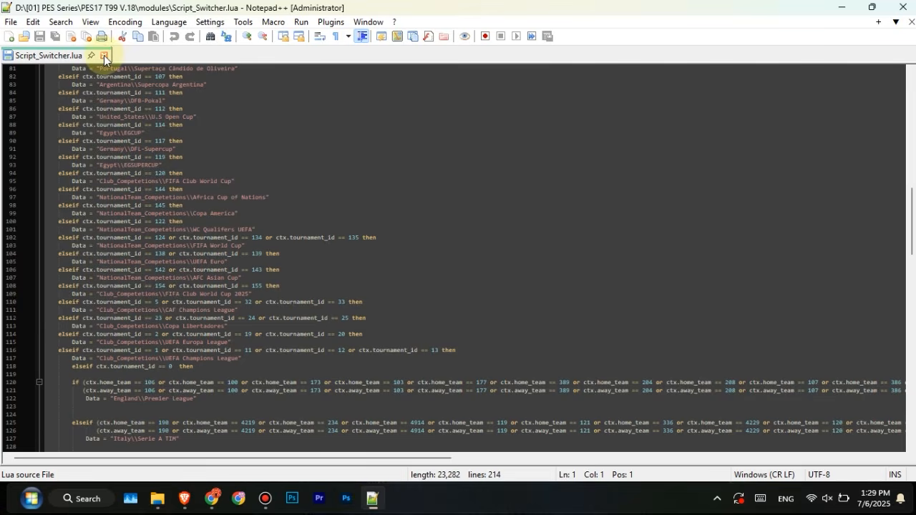
click(103, 55)
click(903, 7)
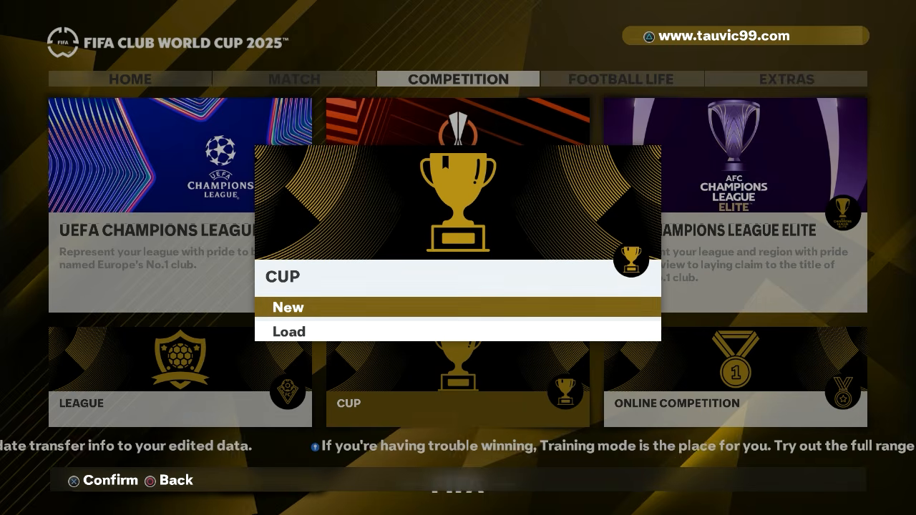
- In the PES 2017 game, start a new cup and choose KONAMI Cup as the competition
key(Return)
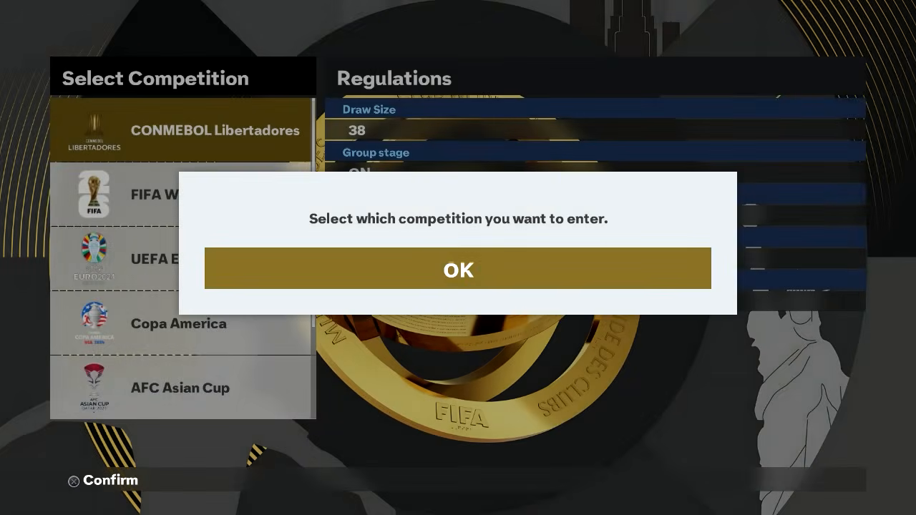
key(Return)
key(Down)
key(Down)
key(Down)
key(Down)
key(Down)
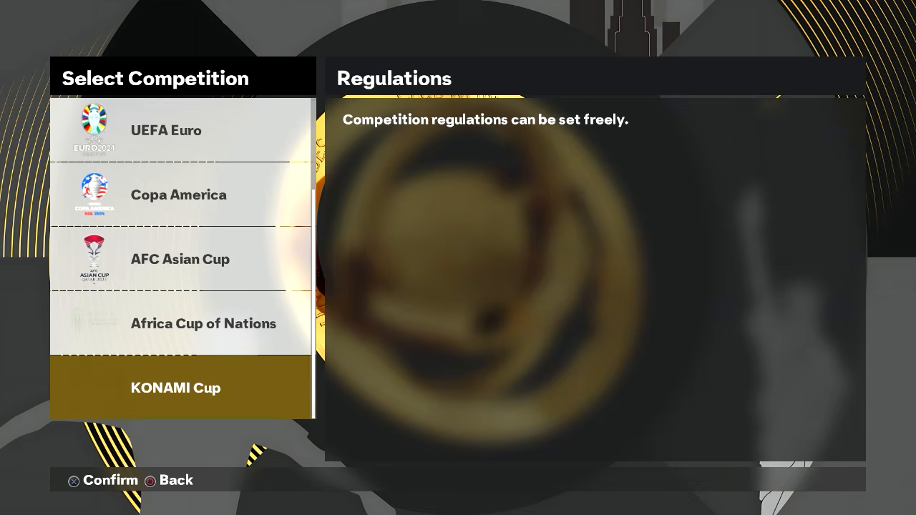
key(Return)
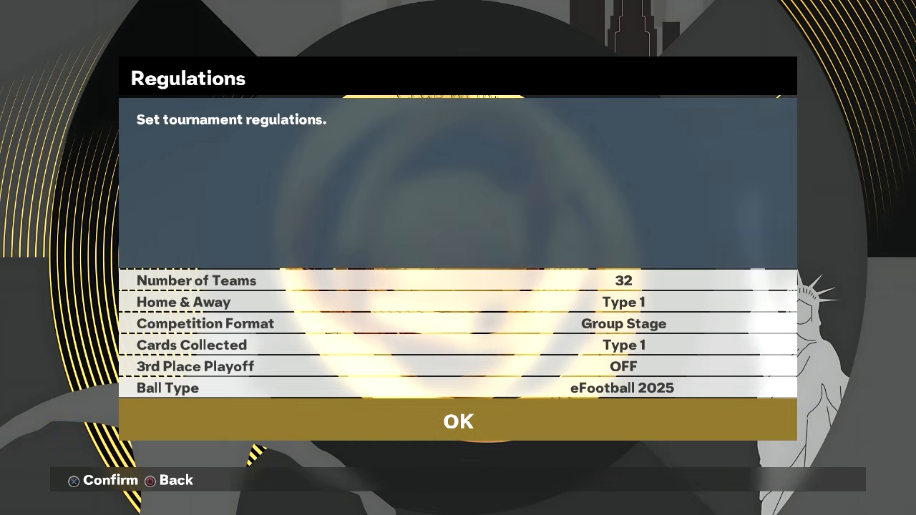
- Accept the tournament regulations for 32 teams with a group stage, the general settings and the team selection notice
key(Return)
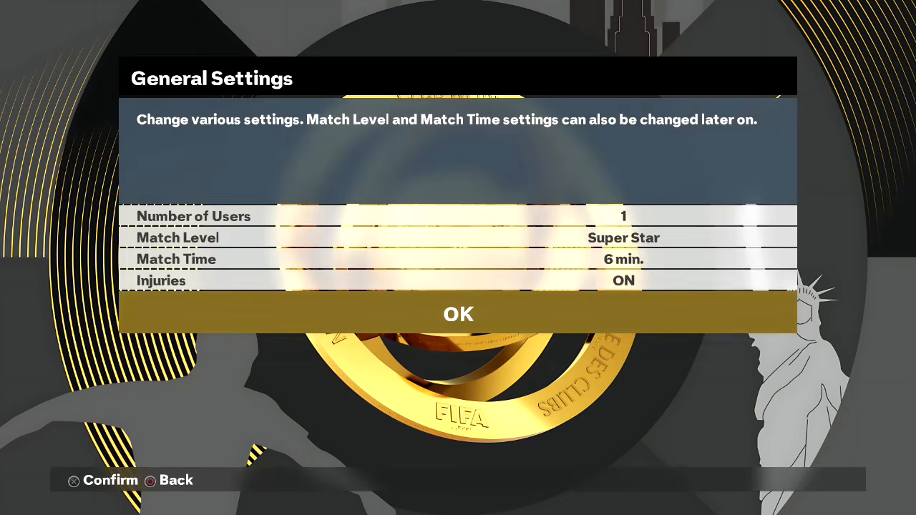
key(Return)
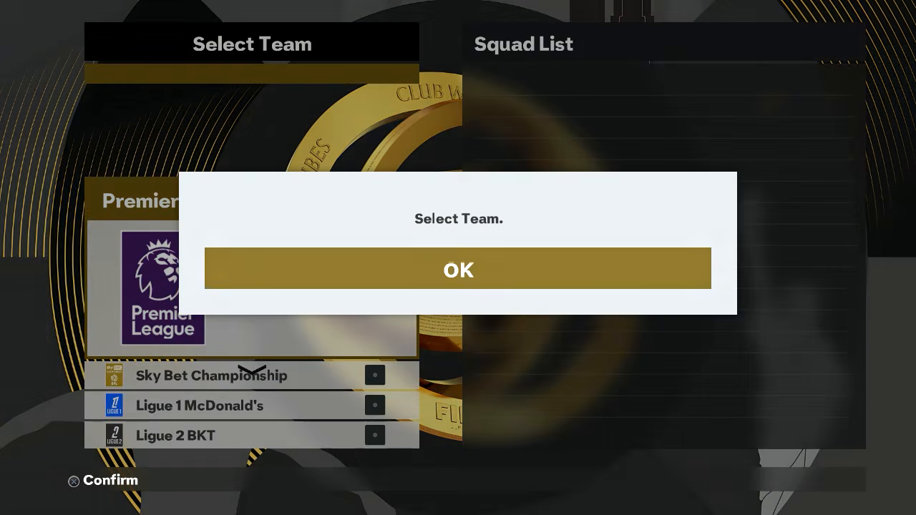
key(Return)
- Accept the team selection notice and choose Inter Miami CF from Major League Soccer as the team to play with
key(Return)
key(Escape)
key(Down)
key(Down)
key(Down)
key(Down)
key(Down)
key(Down)
key(Down)
key(Down)
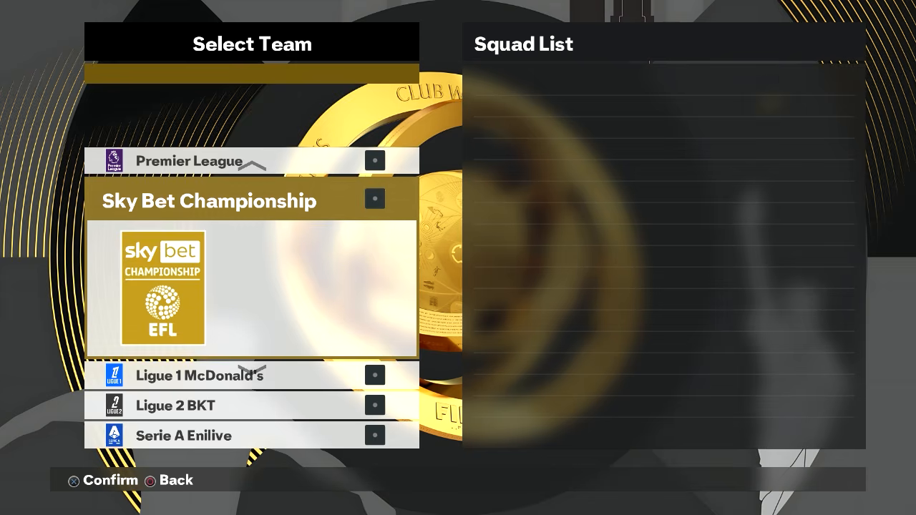
key(Down)
key(Down)
key(Down)
key(Down)
key(Down)
key(Down)
key(Down)
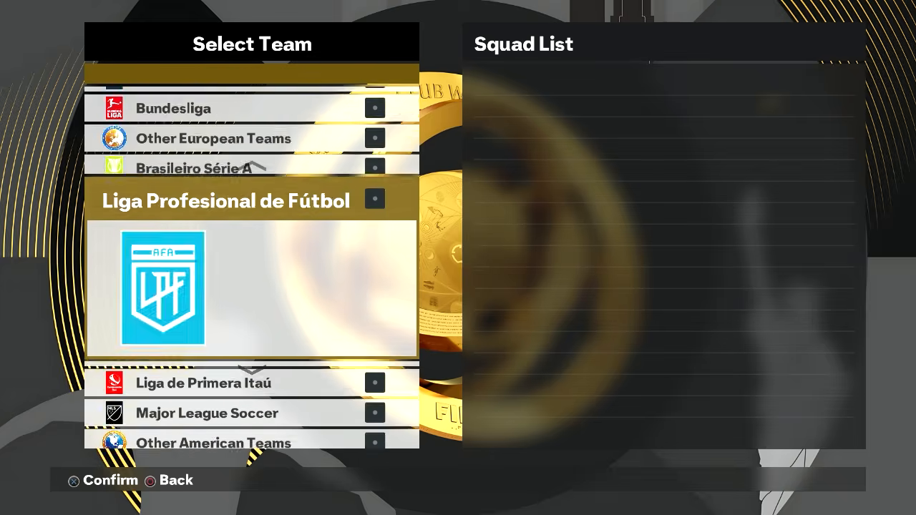
key(Return)
key(Down)
key(Down)
key(Down)
key(Down)
key(Down)
key(Down)
key(Down)
key(Down)
key(Down)
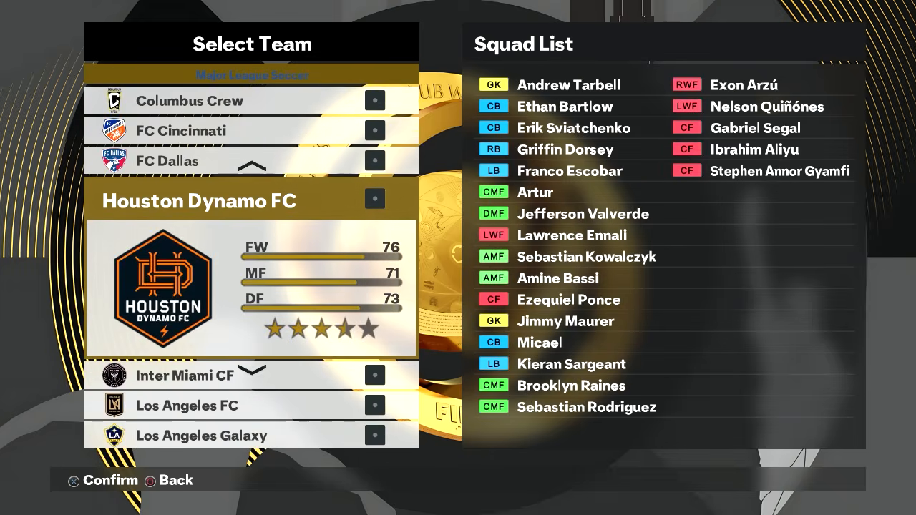
key(Return)
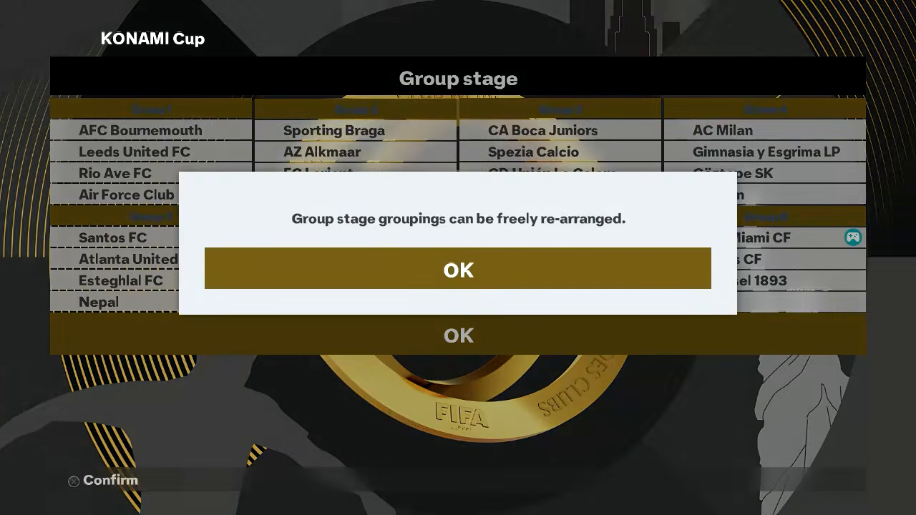
- Accept the notice about re-arranging groupings and mark Burgos CF in Group 8 for replacement
key(Return)
key(Up)
key(Right)
key(Right)
key(Right)
key(Right)
key(Left)
key(Up)
key(Up)
key(Return)
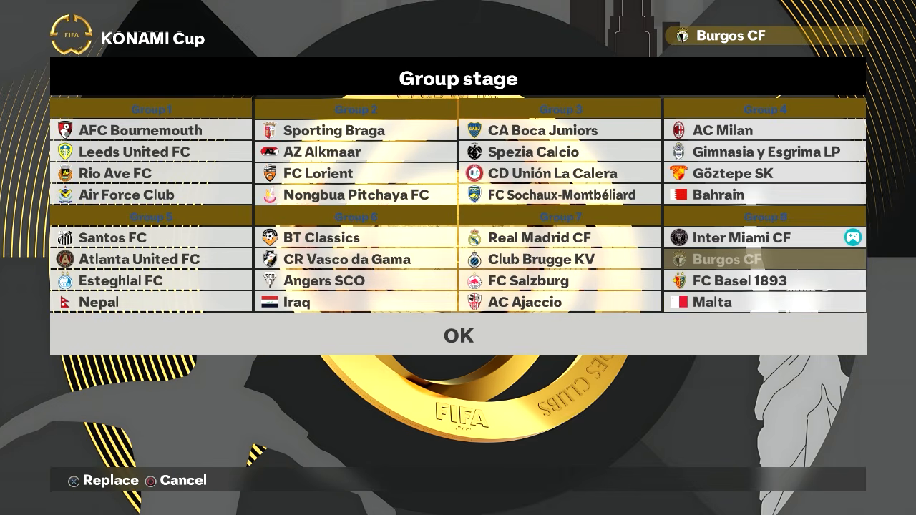
key(Return)
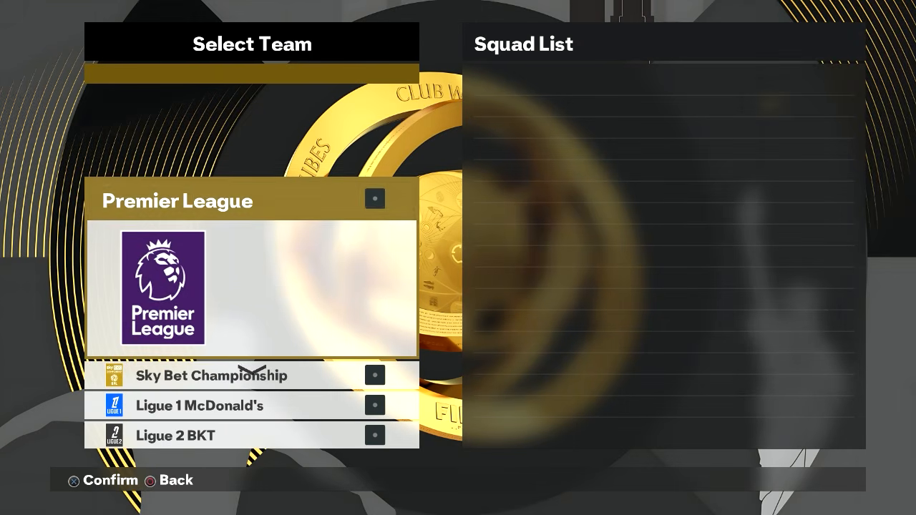
- Choose FC Porto from Liga Portugal Betclic as the replacement for Burgos CF
key(Down)
key(Down)
key(Down)
key(Down)
key(Down)
key(Down)
key(Down)
key(Down)
key(Down)
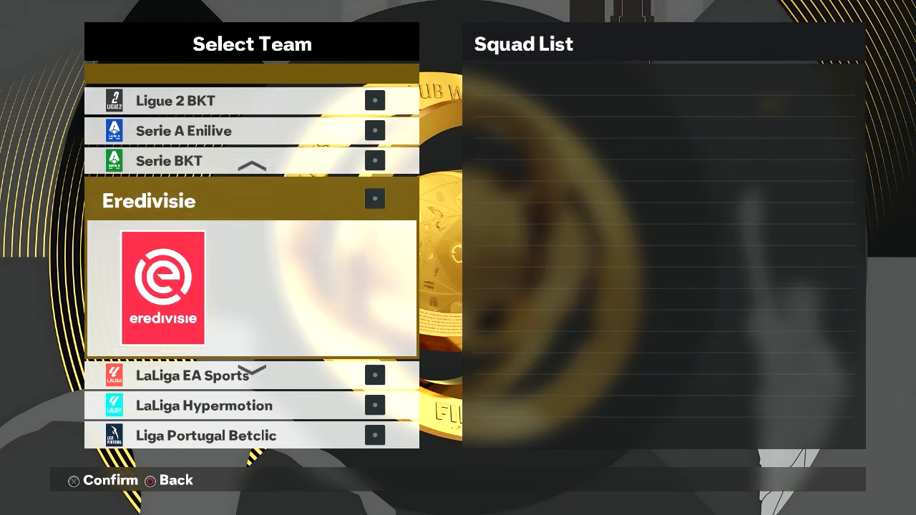
key(Down)
key(Up)
key(Return)
key(Down)
key(Down)
key(Down)
key(Down)
key(Down)
key(Down)
key(Down)
key(Down)
key(Down)
key(Down)
key(Down)
key(Down)
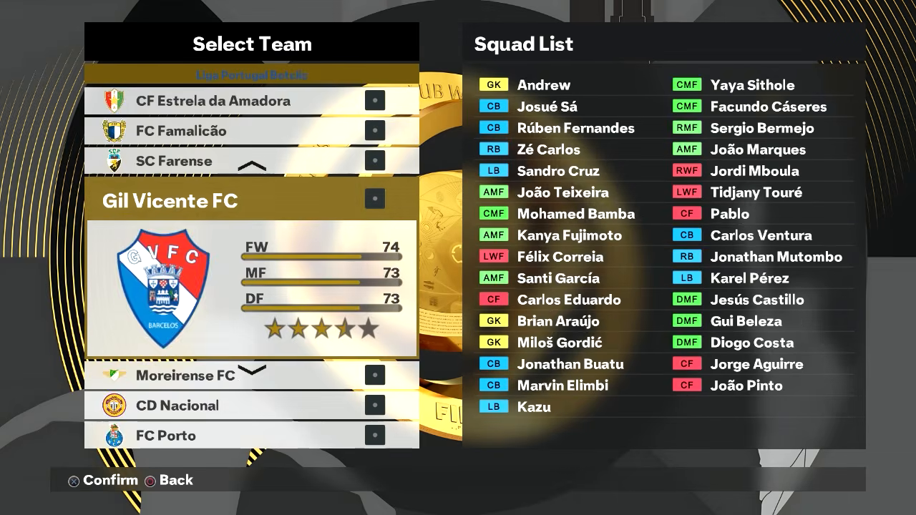
key(Down)
key(Return)
- Replace FC Basel 1893 in Group 8 with Internazionale Milano from Serie A Enilive
key(Down)
key(Return)
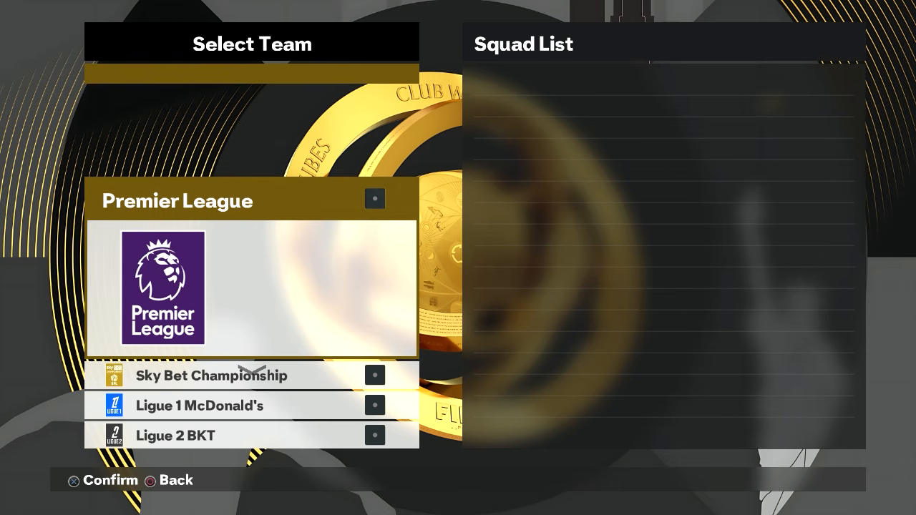
key(Down)
key(Down)
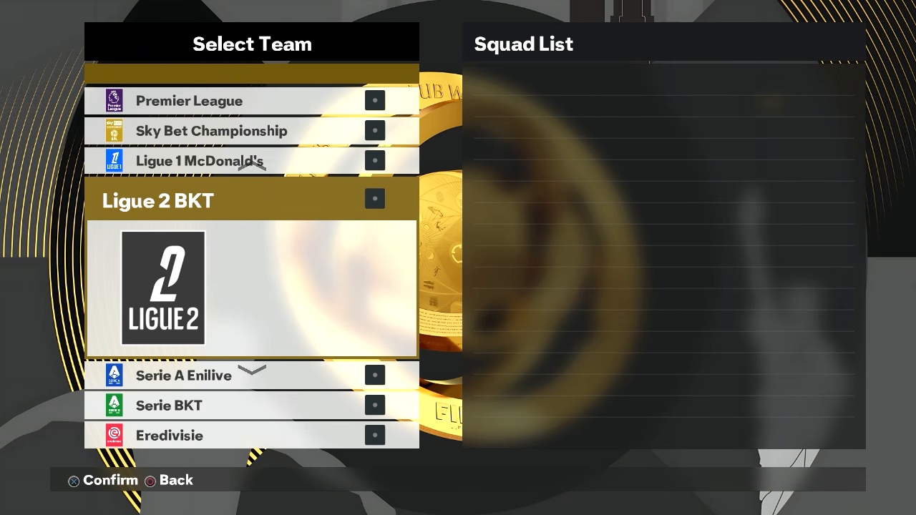
key(Down)
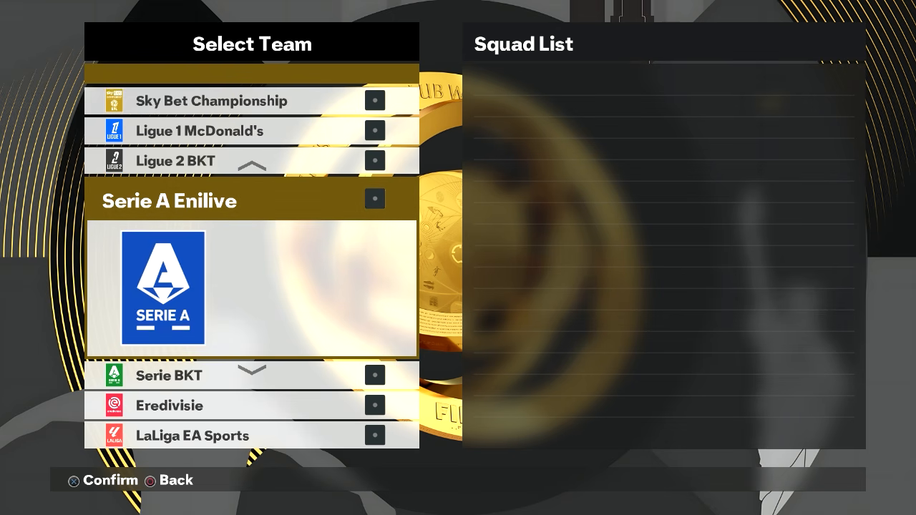
key(Return)
key(Down)
key(Down)
key(Down)
key(Down)
key(Down)
key(Down)
key(Down)
key(Down)
key(Return)
- Replace Malta in Group 8 with Paris Saint-Germain from Ligue 1 McDonald's and confirm the group stage groupings
key(Down)
key(Return)
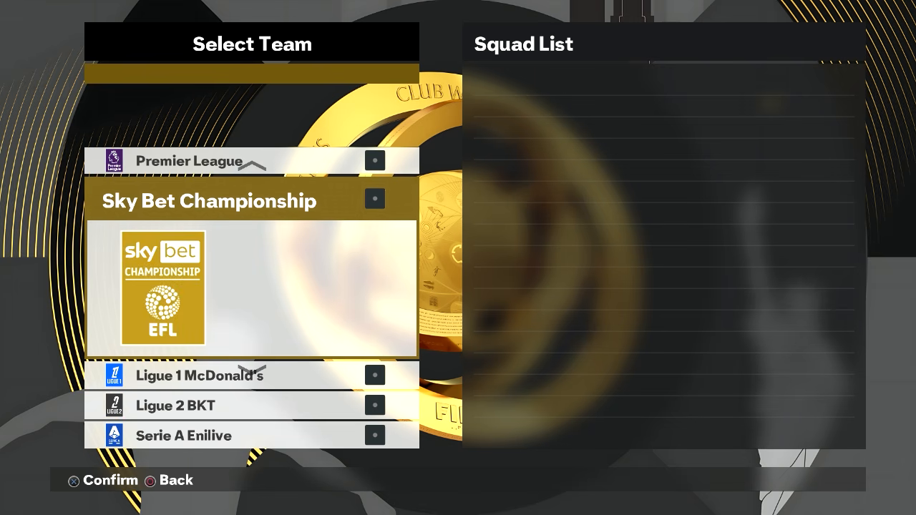
key(Down)
key(Down)
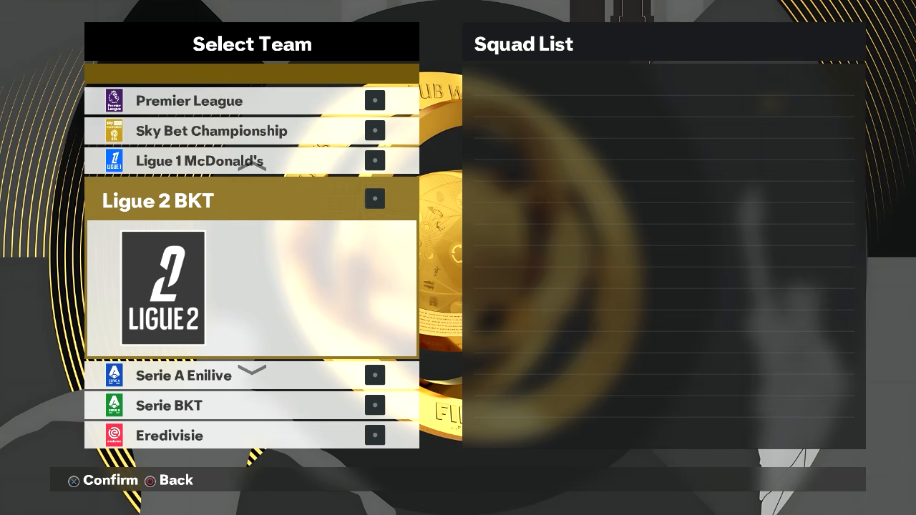
key(Up)
key(Return)
key(Down)
key(Down)
key(Down)
key(Down)
key(Down)
key(Down)
key(Down)
key(Down)
key(Down)
key(Down)
key(Down)
key(Down)
key(Return)
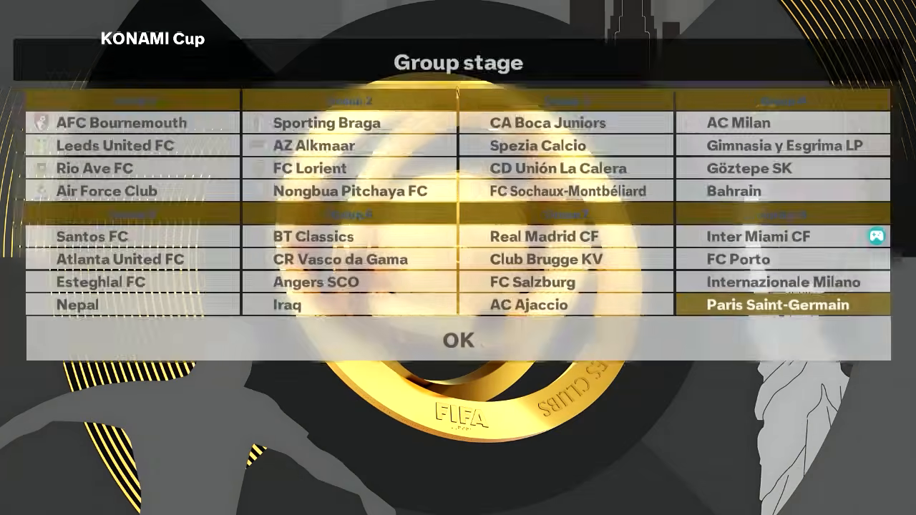
key(Down)
key(Return)
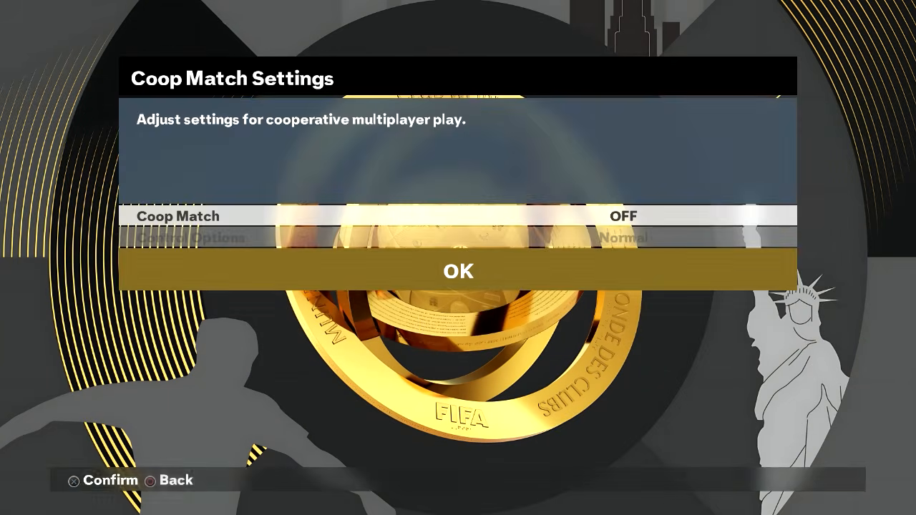